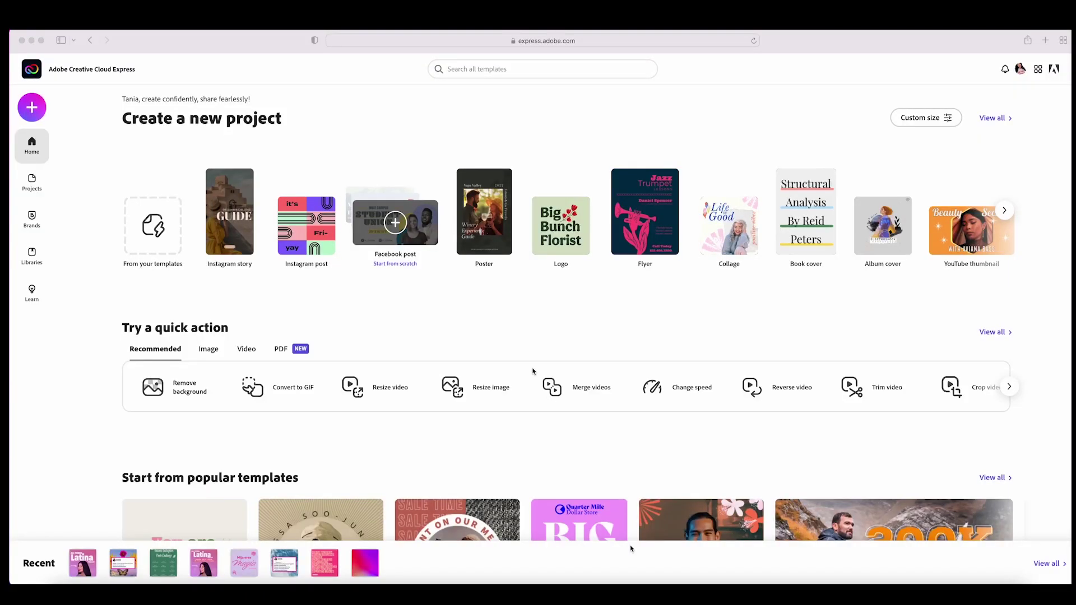
Step: Duplicate ATL Podcast Template in the All Things Latina Podcast folder as 'ATL Podcast IG Giveaway'
click(33, 185)
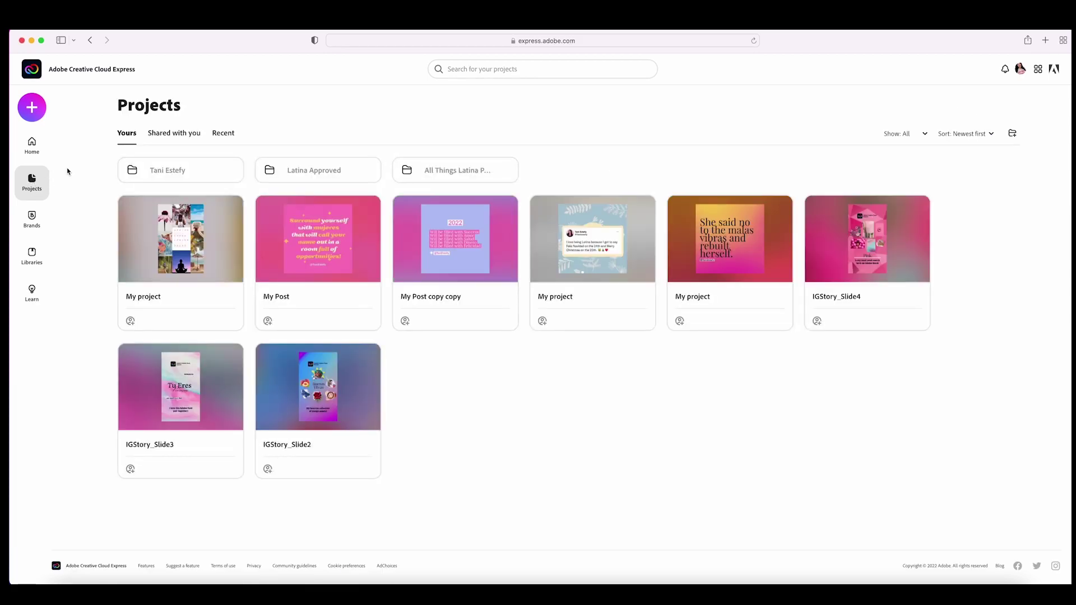
click(448, 170)
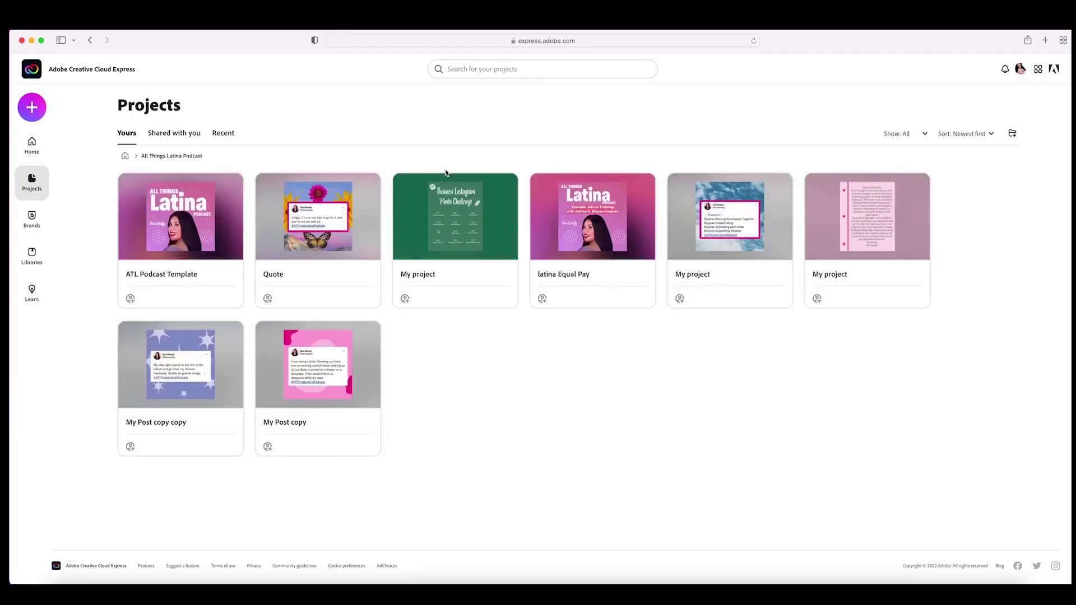
click(230, 189)
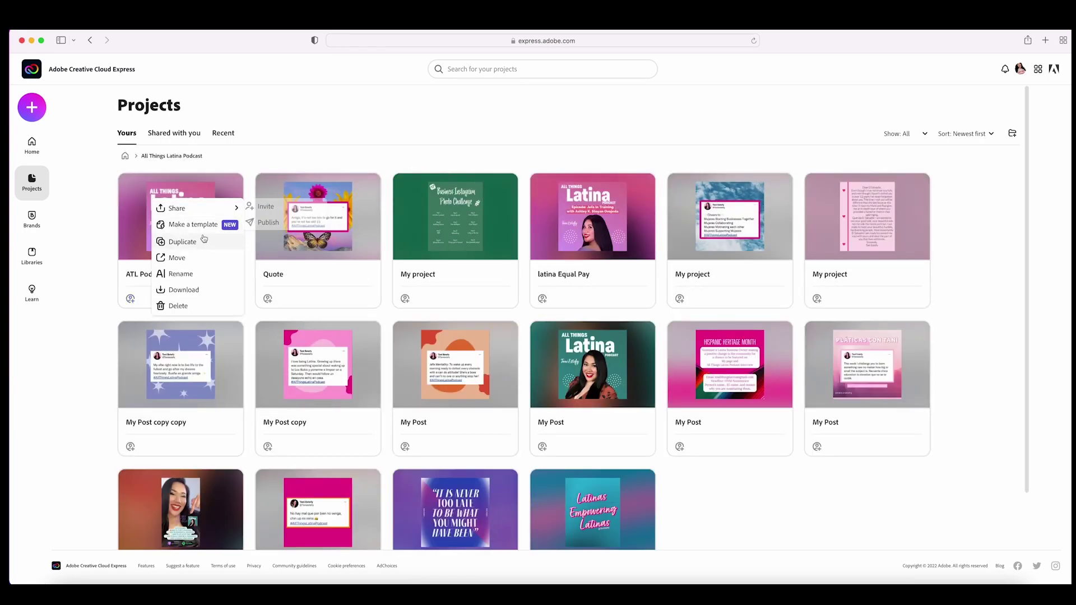
click(193, 241)
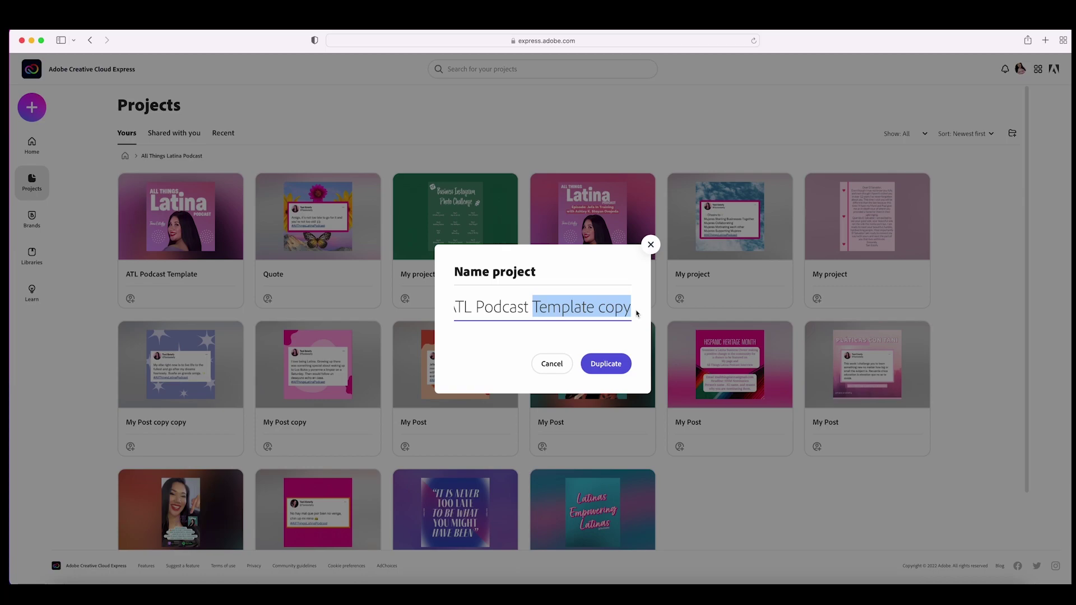
text(IG )
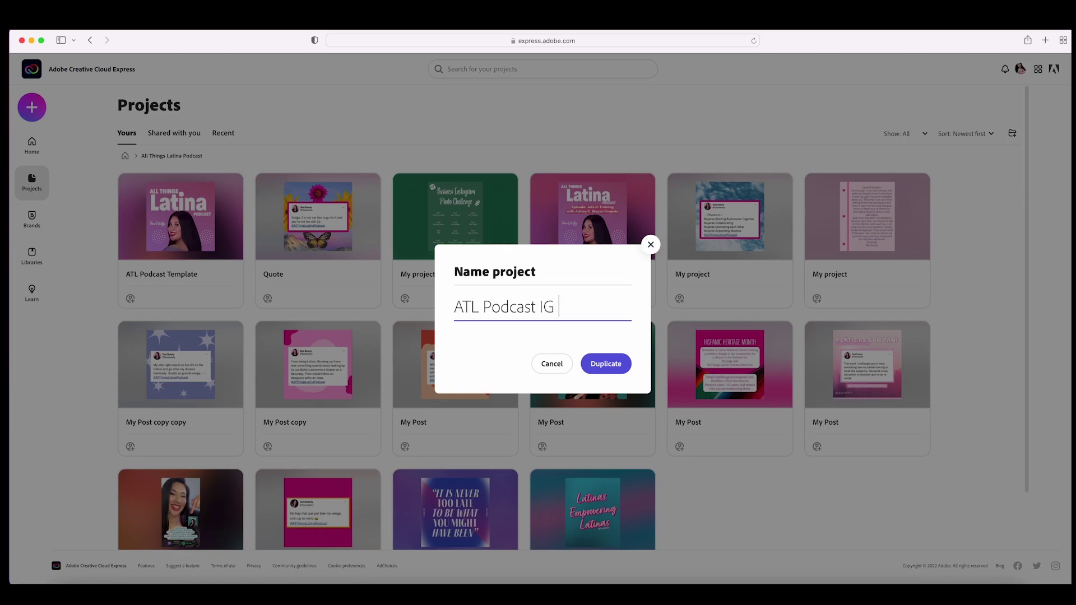
text(Giveaway)
click(617, 366)
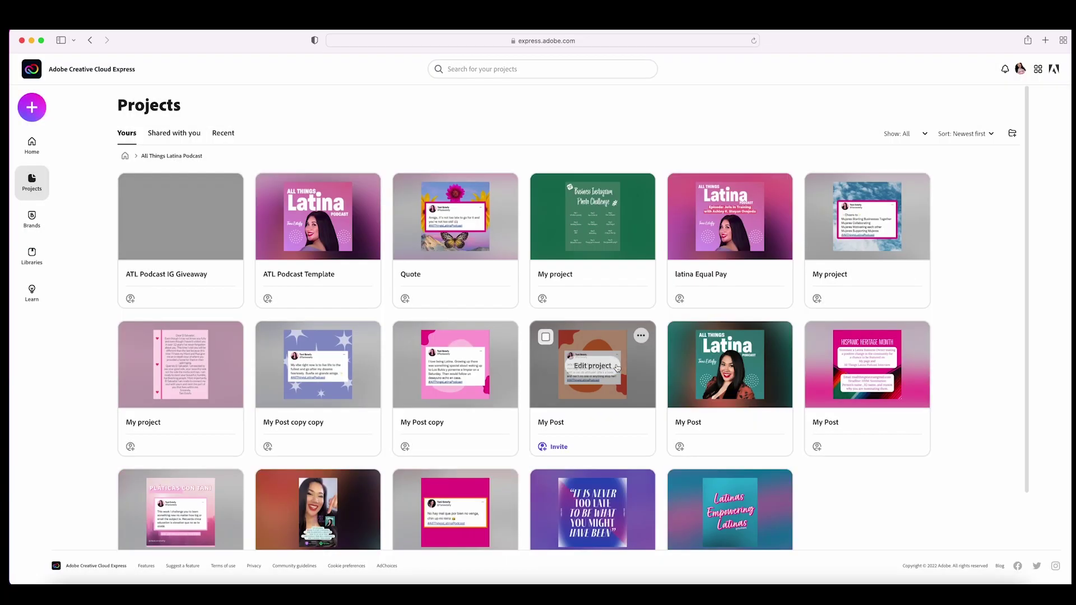
mouse_move(203, 226)
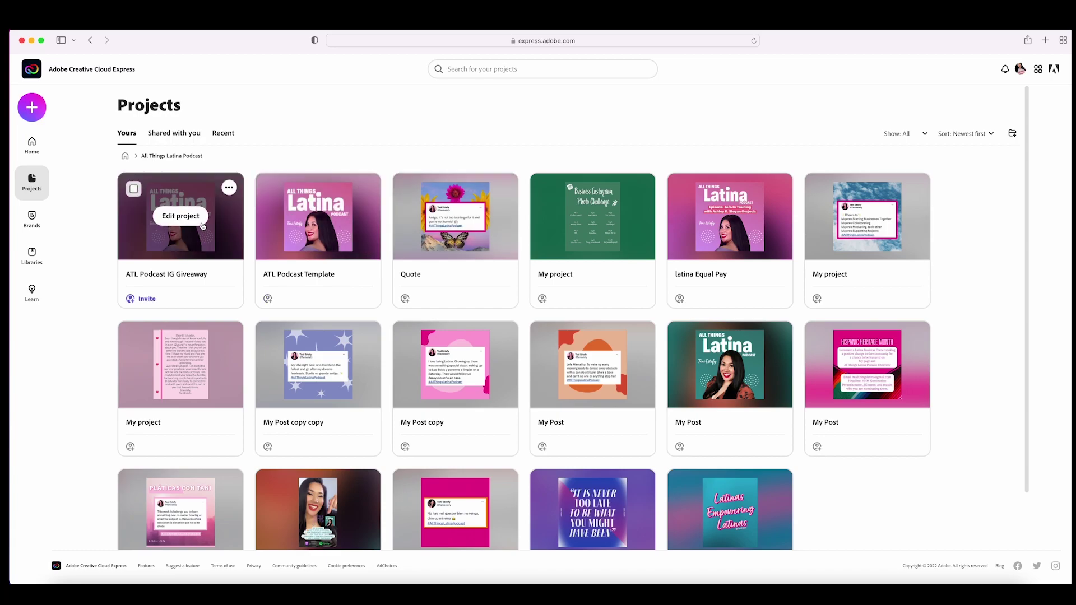
Step: Open the ATL Podcast IG Giveaway design and shrink the ALL THINGS title
click(203, 224)
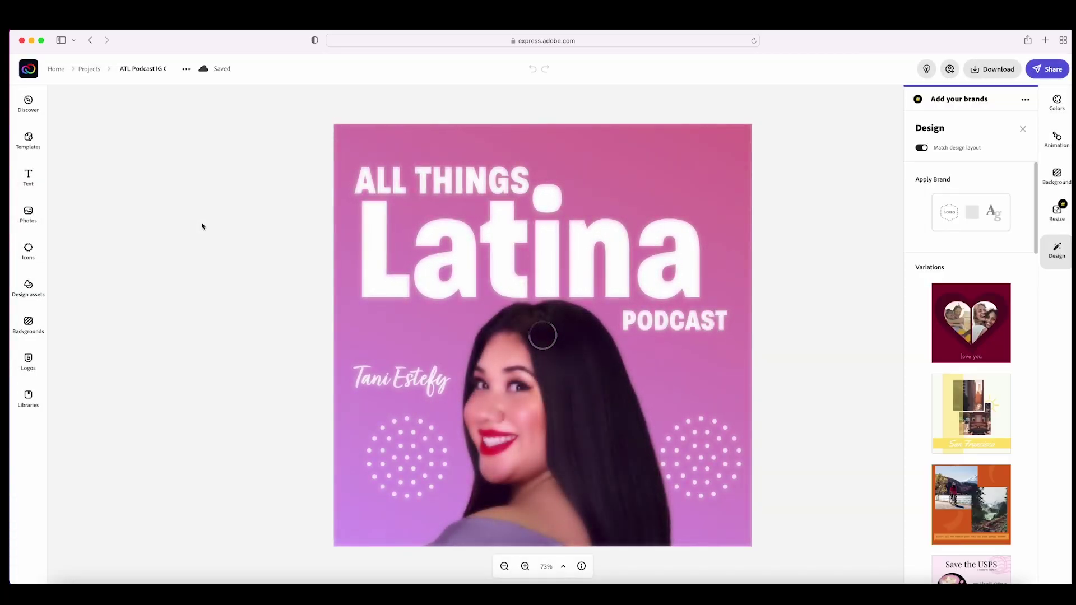
click(428, 182)
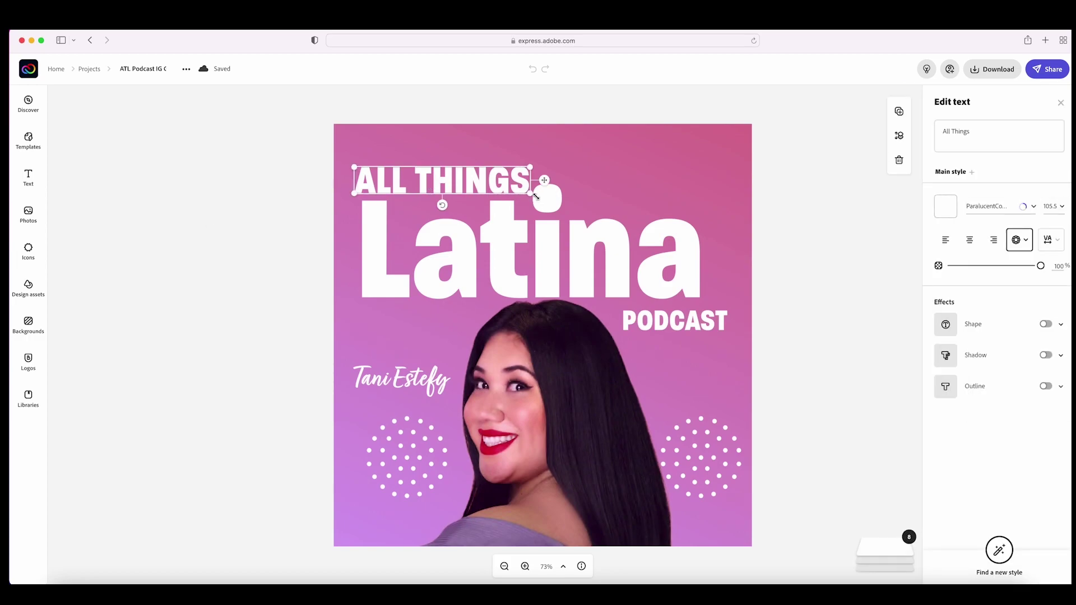
drag(530, 194, 457, 157)
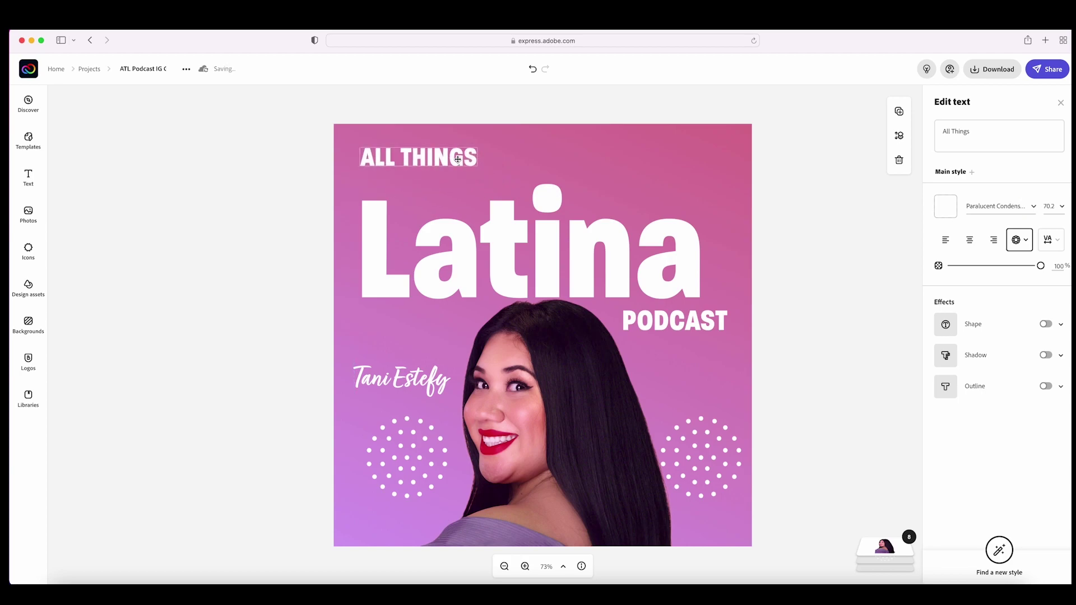
Step: Set the Latina title to font size 200 and move it just under ALL THINGS
click(540, 245)
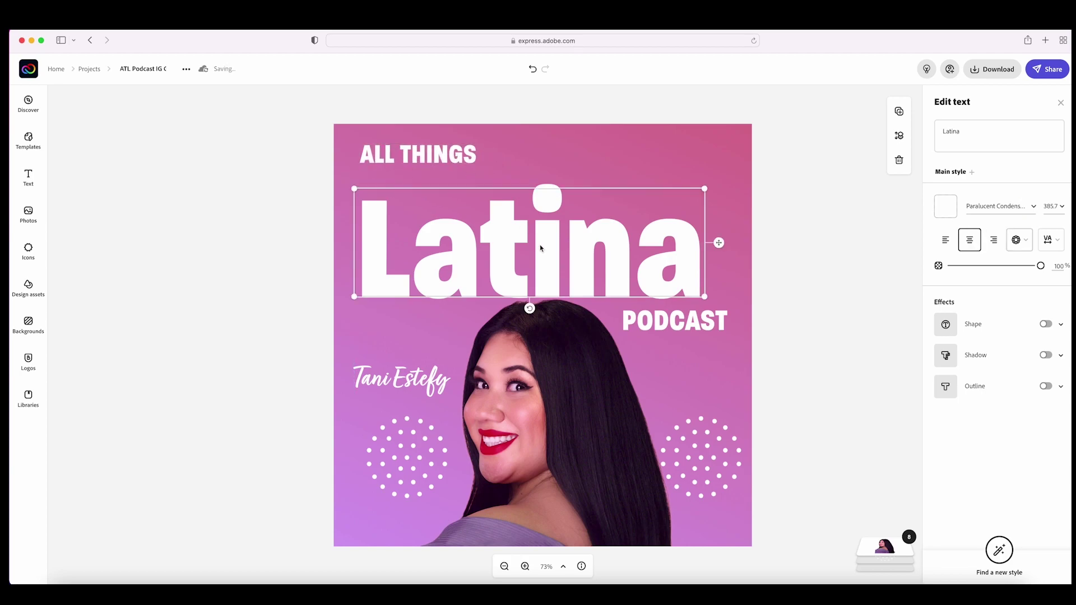
click(1051, 206)
drag(1043, 207, 1051, 208)
text(2)
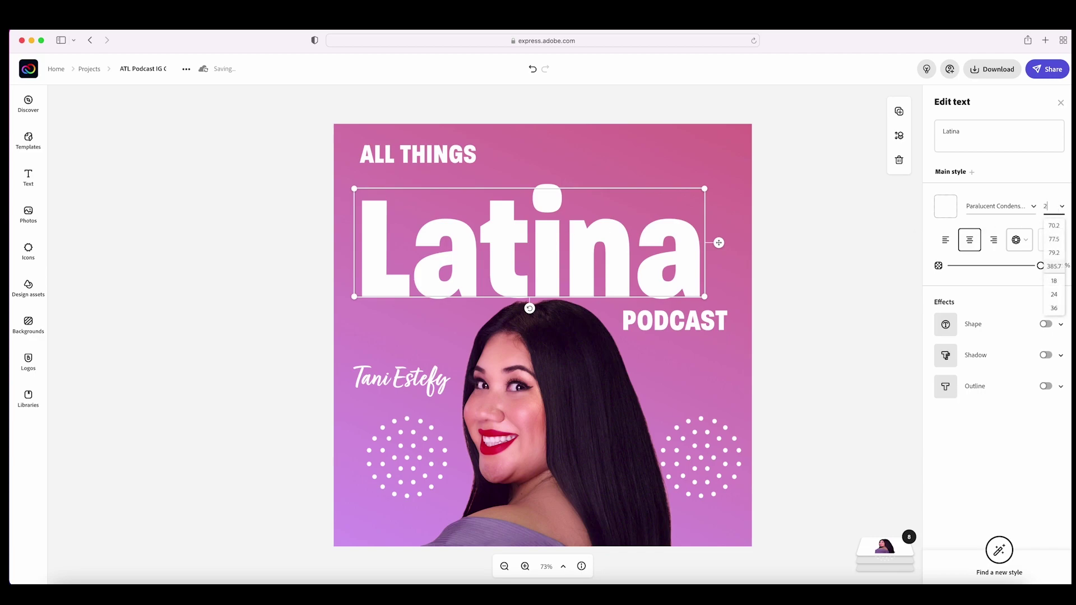
text(00)
key(Return)
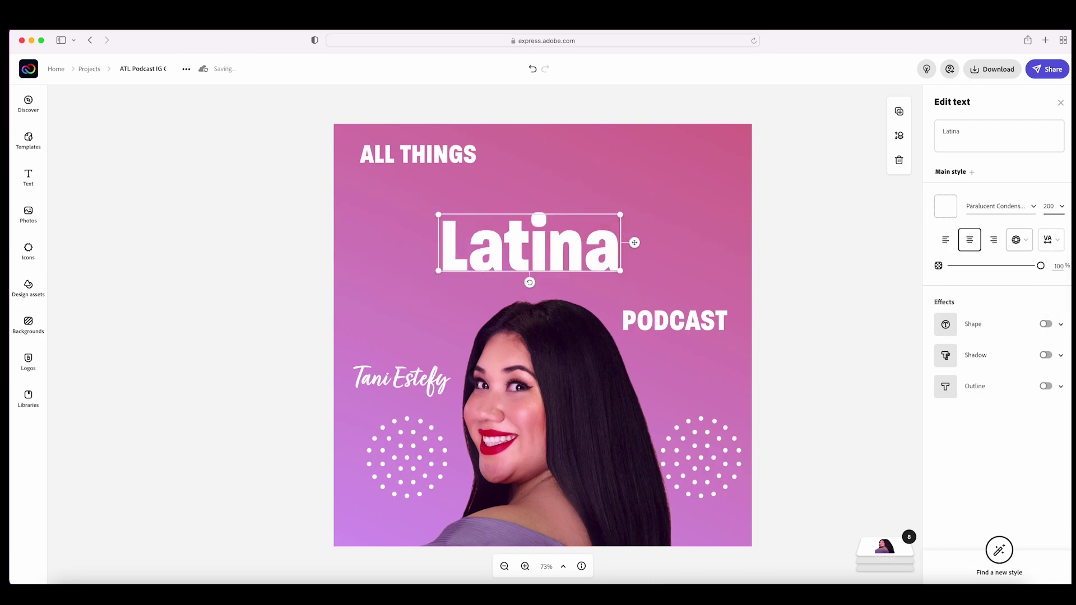
drag(575, 247, 516, 207)
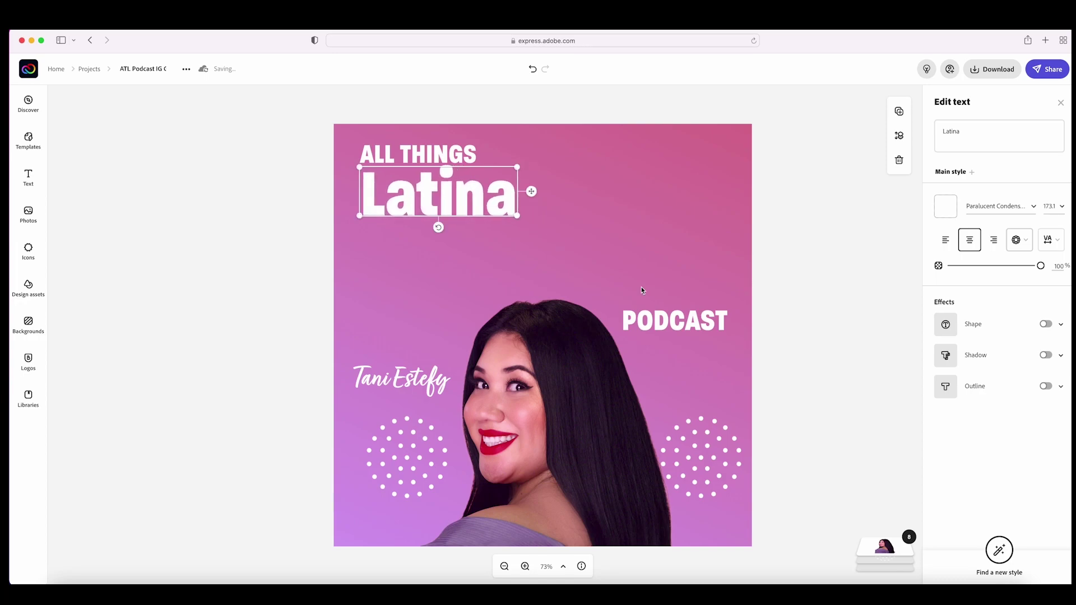
Step: Shrink the PODCAST text and the handwritten name and place both under Latina
click(661, 325)
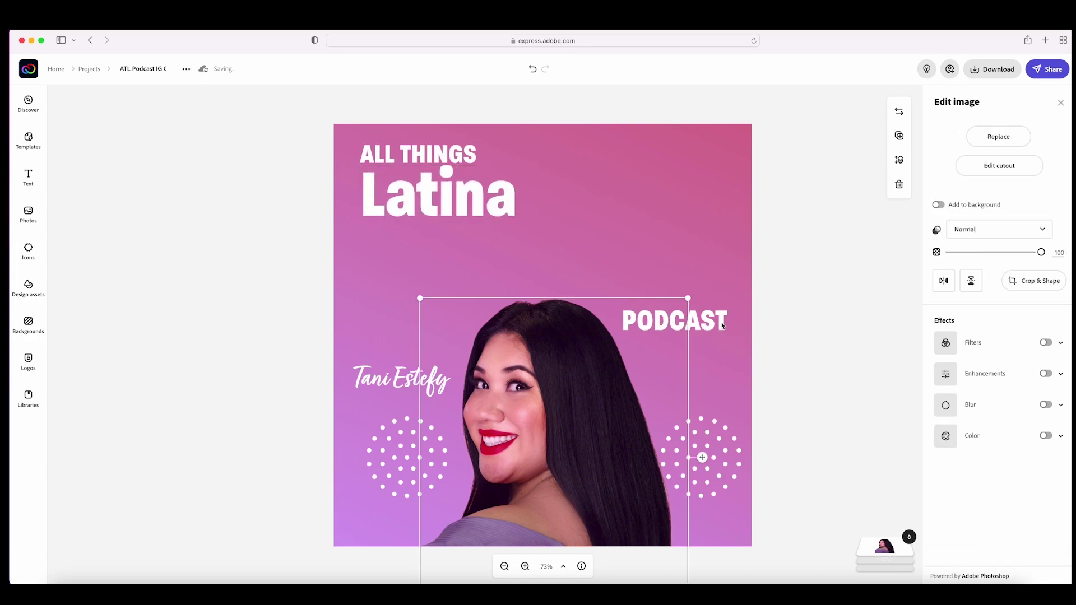
click(722, 325)
drag(730, 334, 524, 227)
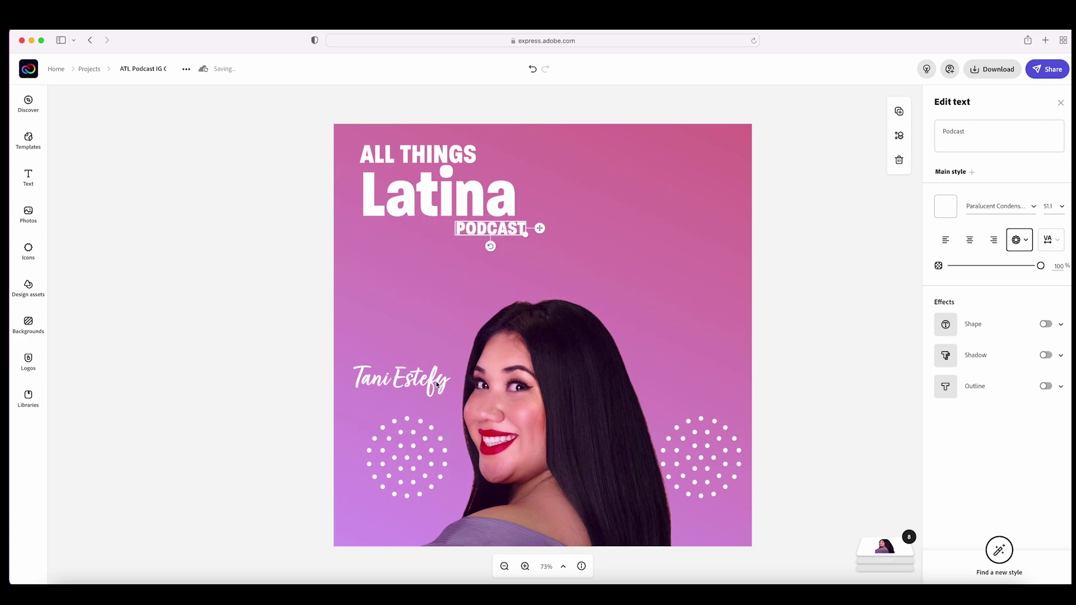
click(436, 385)
click(411, 384)
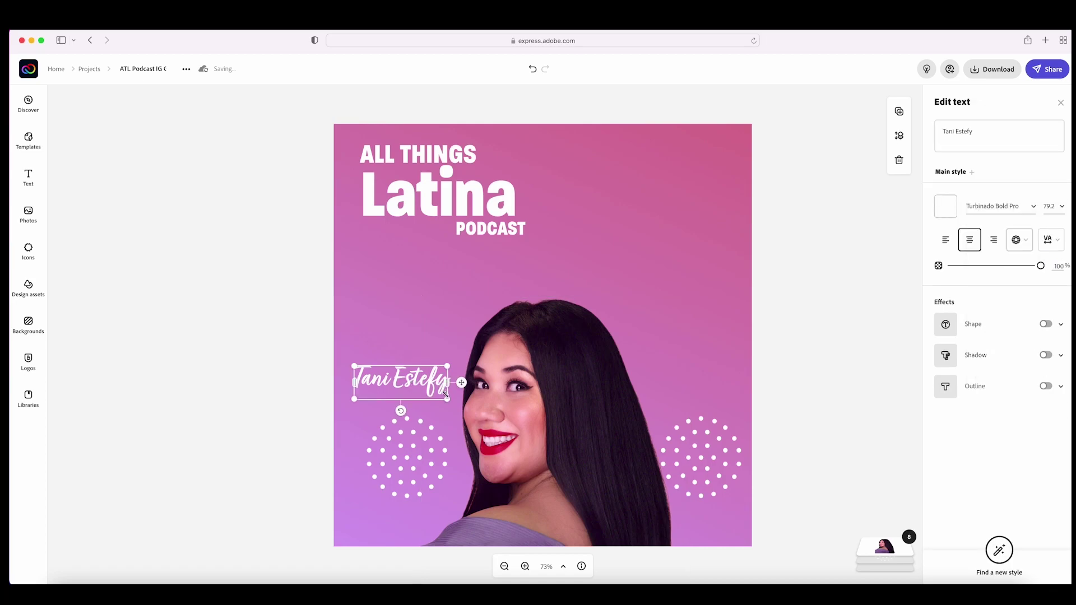
drag(449, 399, 422, 231)
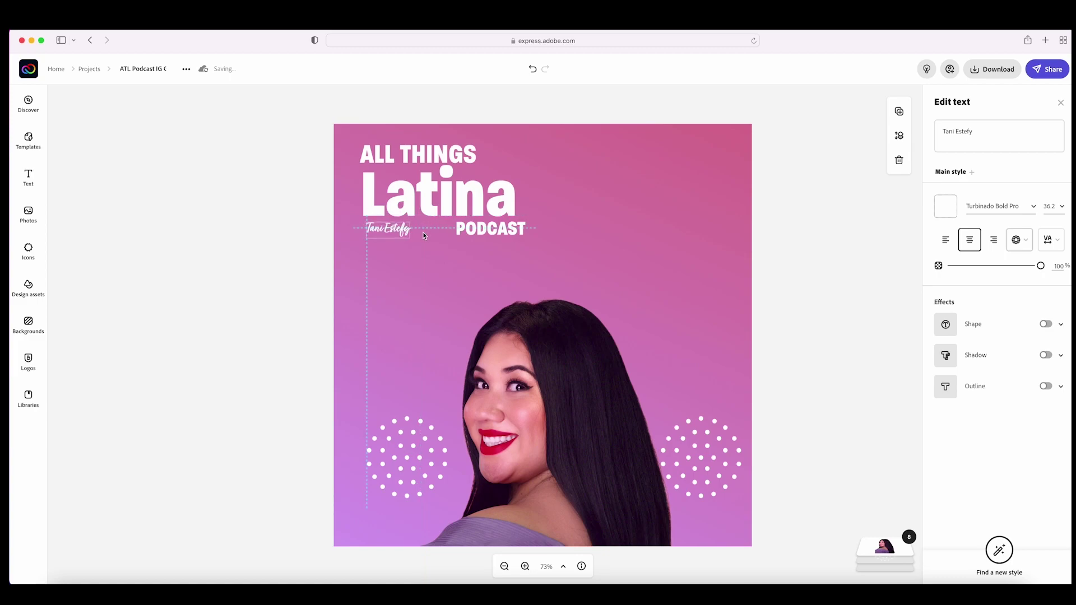
Step: Delete the right and left dotted circle graphics
click(700, 459)
key(BackSpace)
click(408, 468)
key(BackSpace)
Step: Shrink the portrait photo and center it on the canvas
click(492, 423)
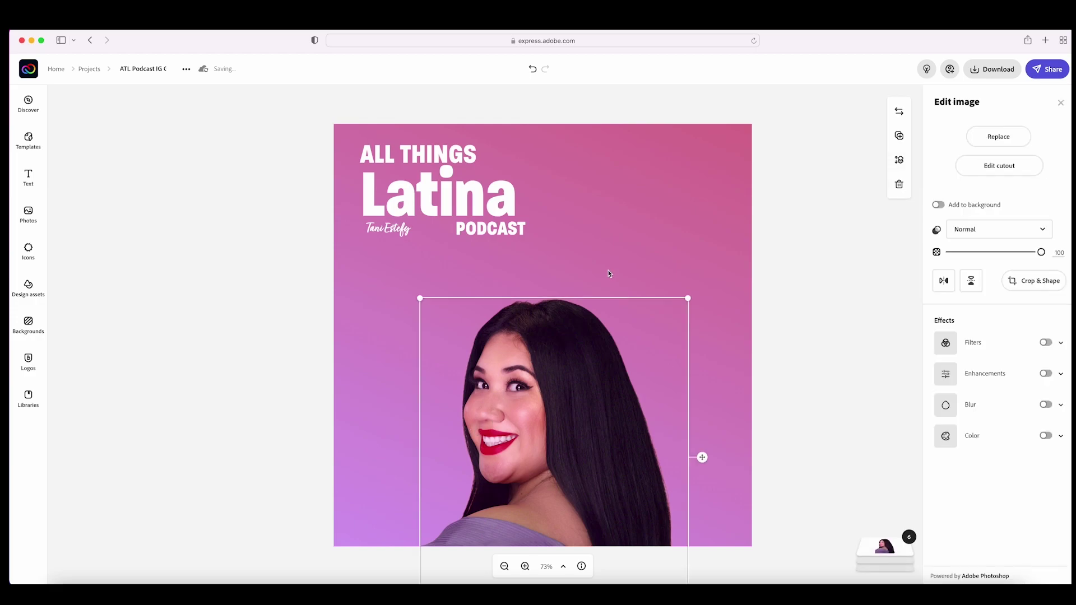
drag(687, 298, 621, 350)
drag(571, 409, 584, 406)
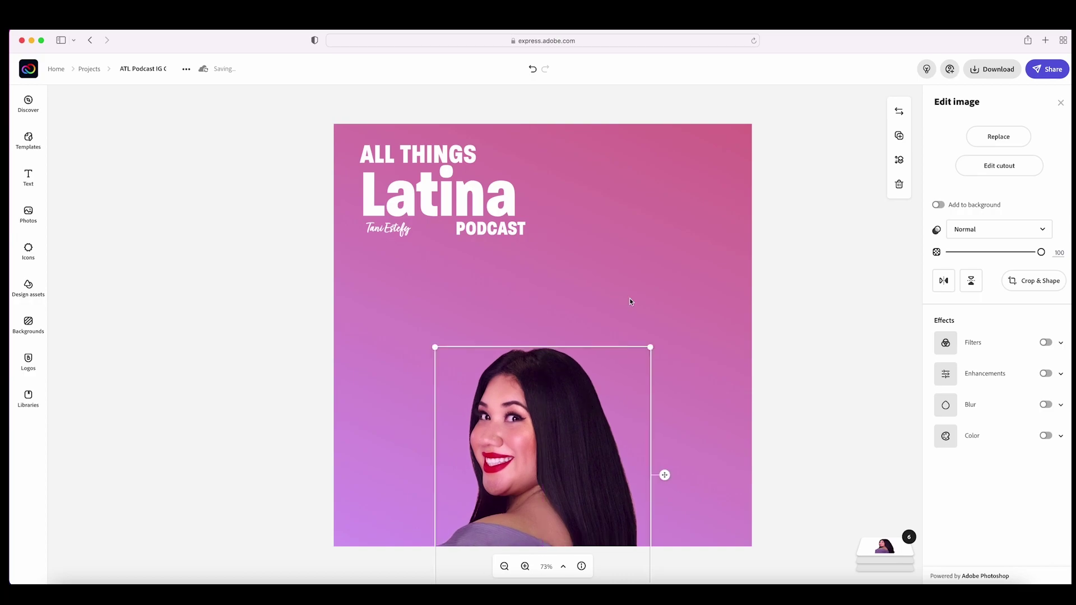
click(630, 298)
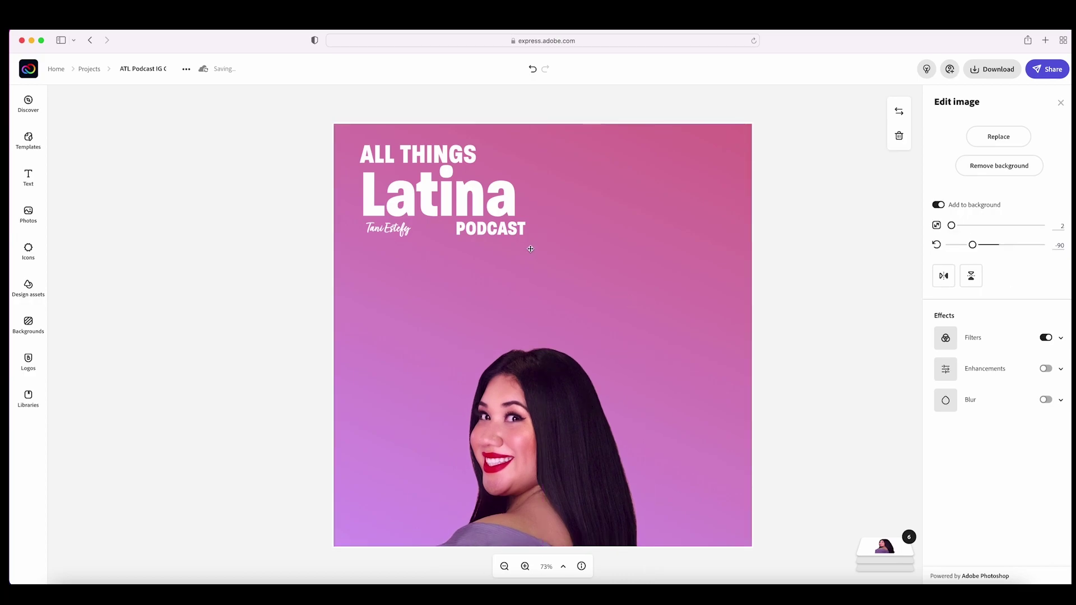
Step: Duplicate PODCAST, retype it as GIVEAWAY, and enlarge it across the canvas middle
click(524, 233)
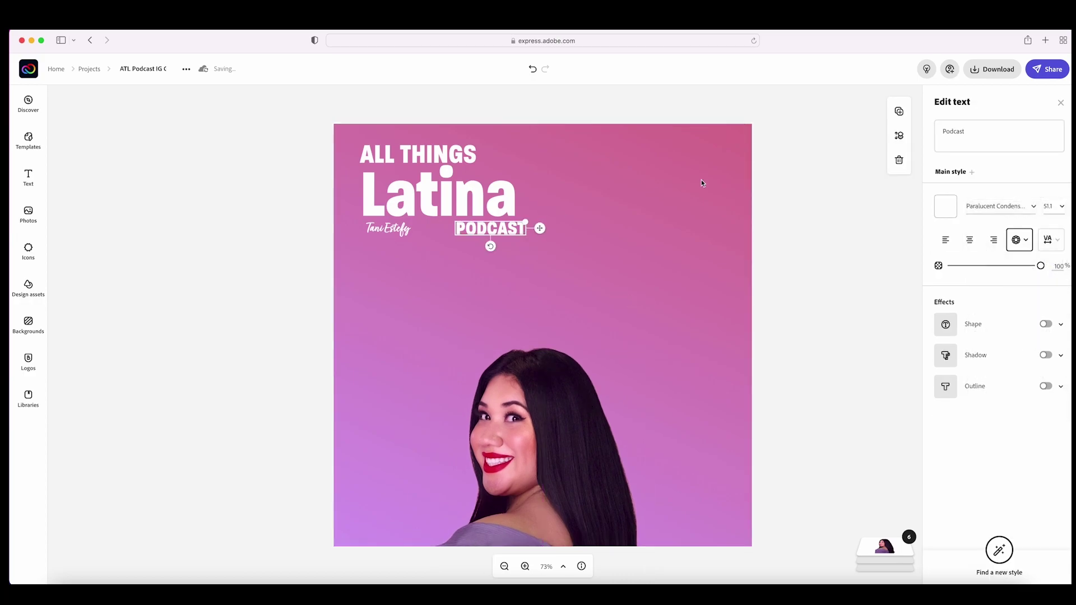
click(898, 111)
drag(488, 244, 437, 290)
click(1014, 148)
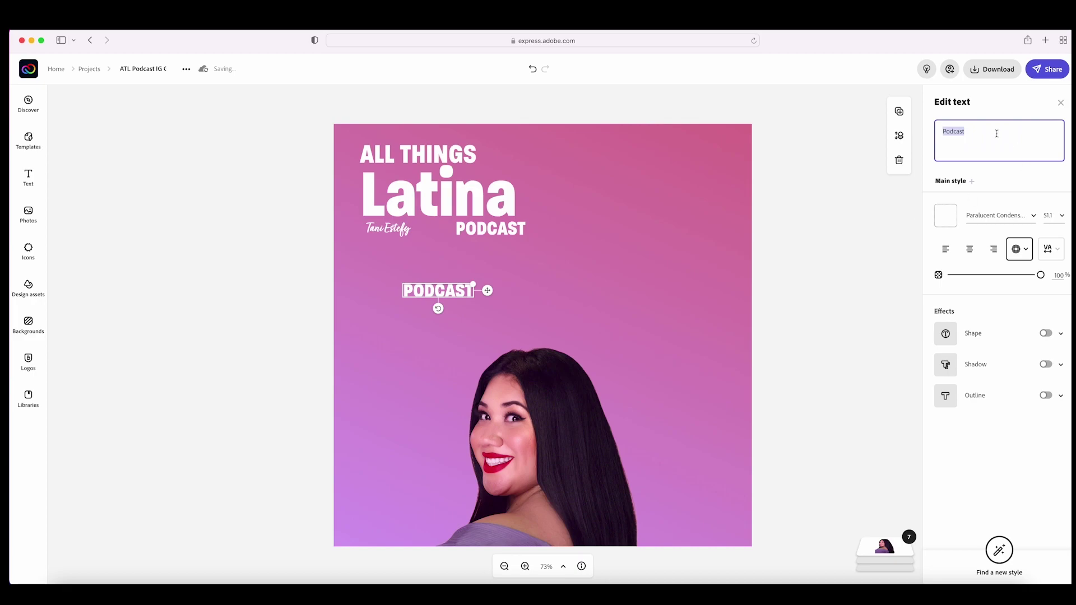
text(GIVEAWAY)
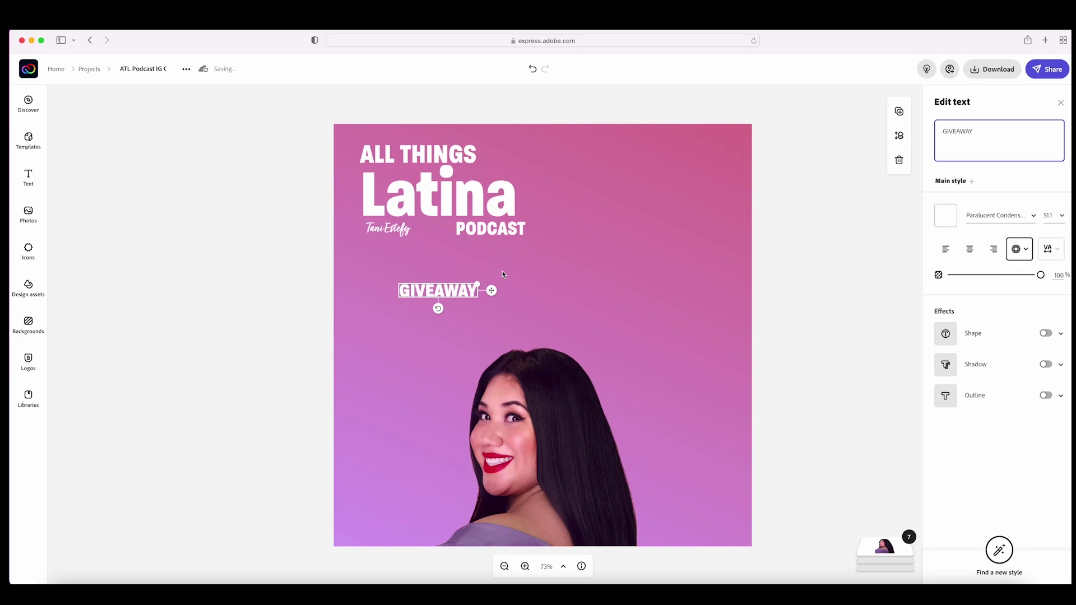
drag(477, 284, 751, 255)
drag(689, 268, 672, 293)
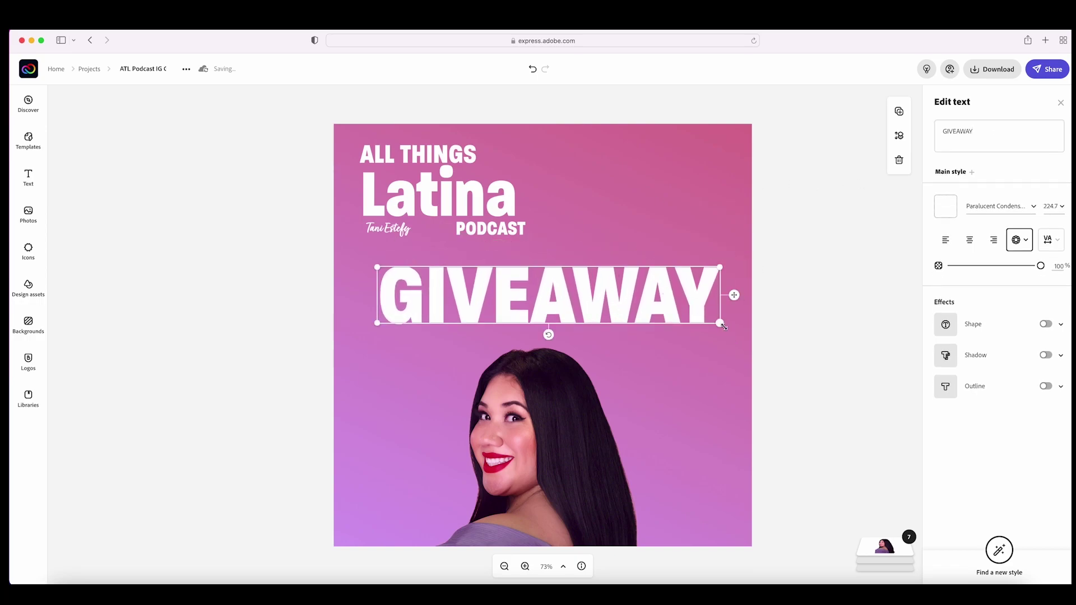
drag(732, 325, 691, 308)
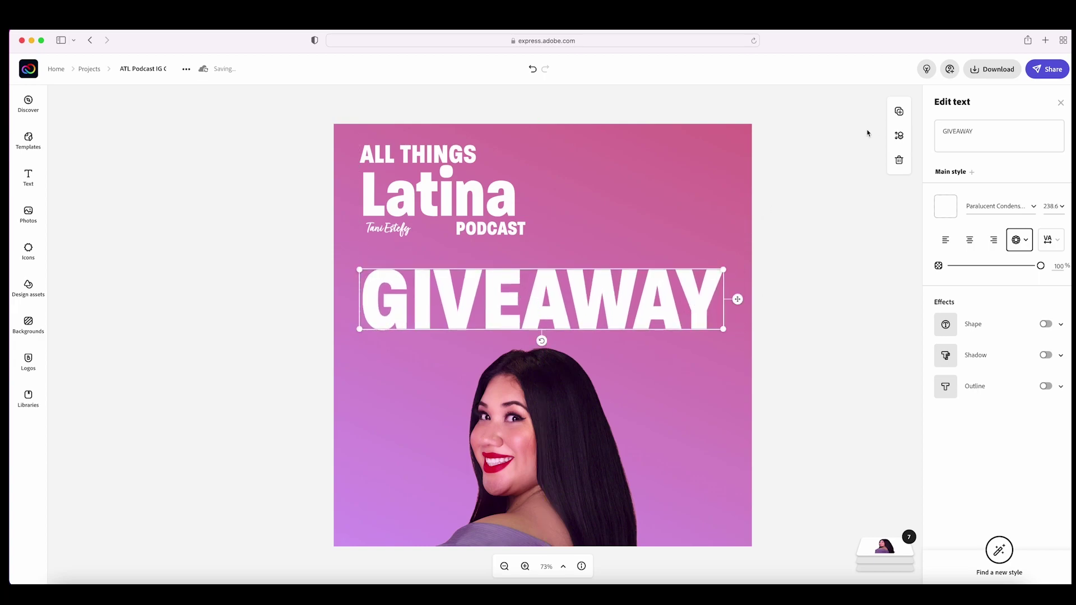
Step: Make two more GIVEAWAY copies and stack them in rows below the first
click(898, 111)
drag(657, 289, 657, 378)
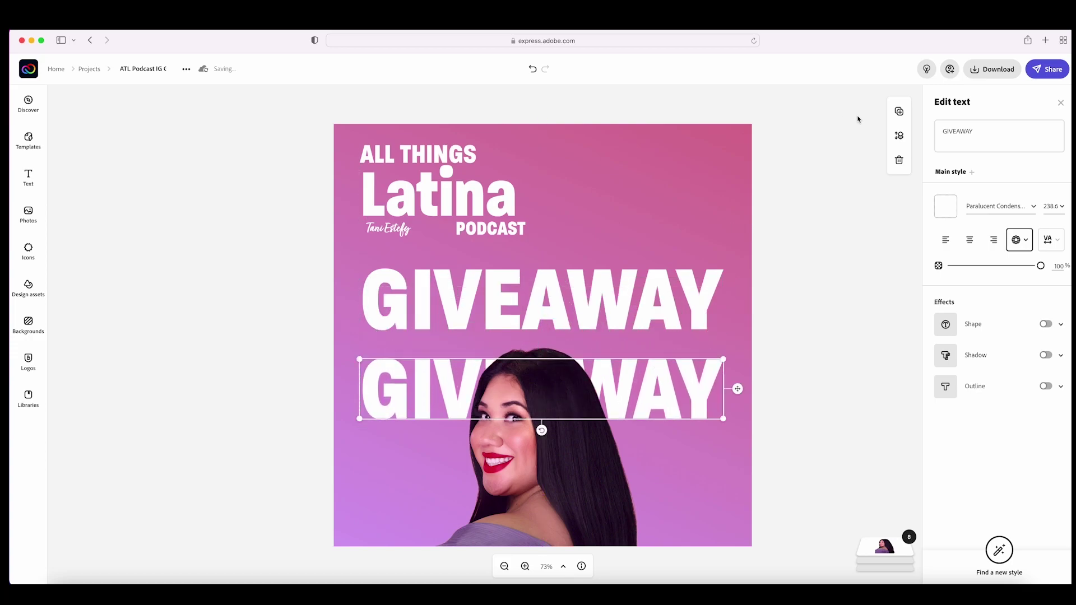
click(899, 110)
mouse_move(571, 396)
mouse_down()
mouse_move(570, 448)
mouse_move(572, 400)
mouse_up()
click(689, 396)
drag(689, 396, 678, 482)
Step: Recolour the top, second and third GIVEAWAY lines pale yellow (#FEFD86)
click(660, 307)
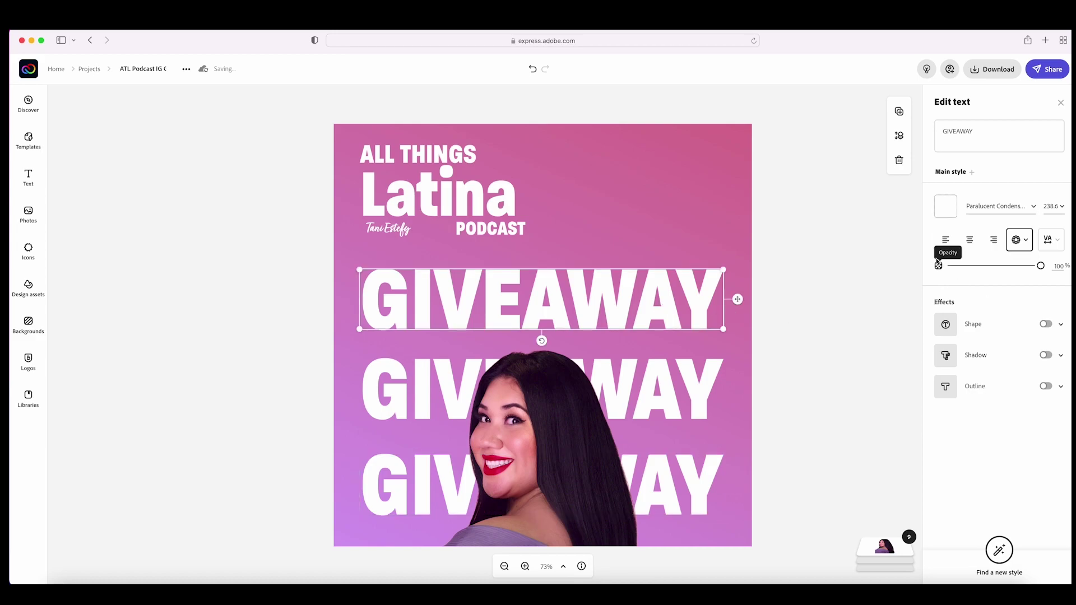
click(944, 209)
drag(950, 407, 963, 404)
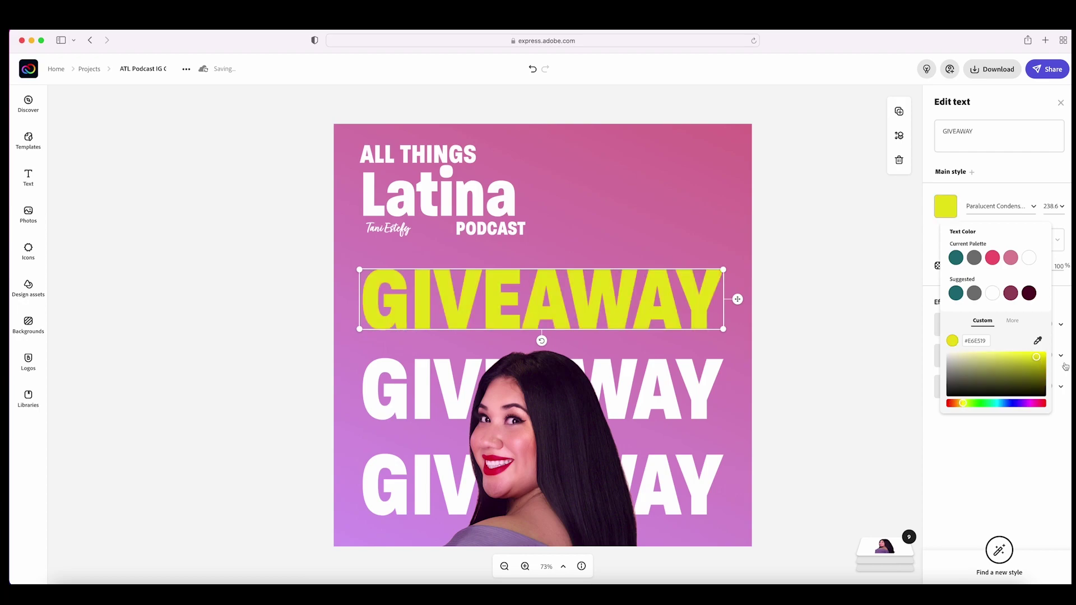
drag(1036, 358, 1009, 352)
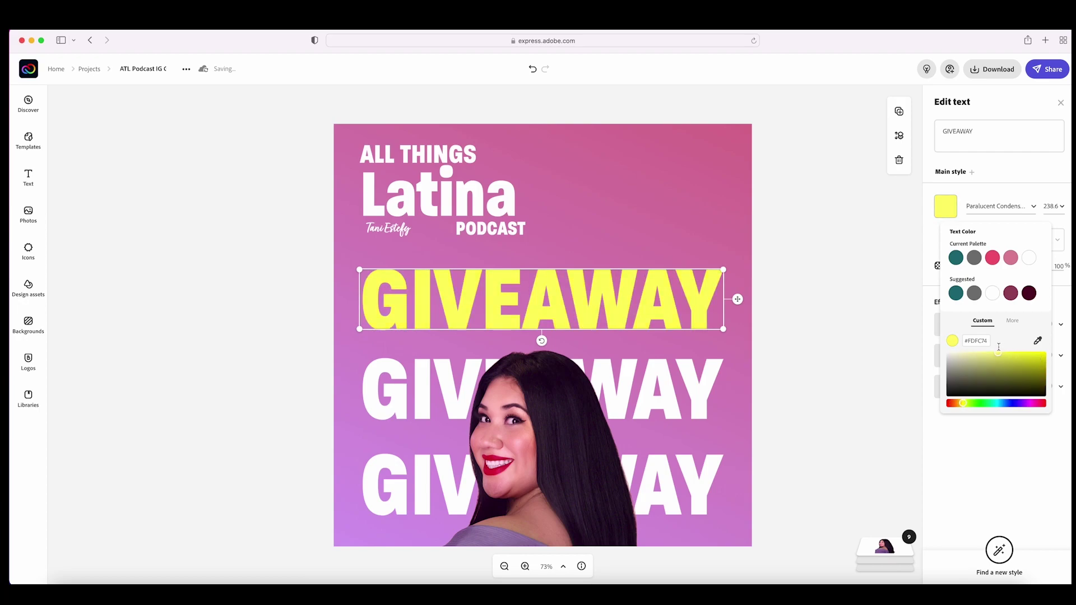
click(695, 392)
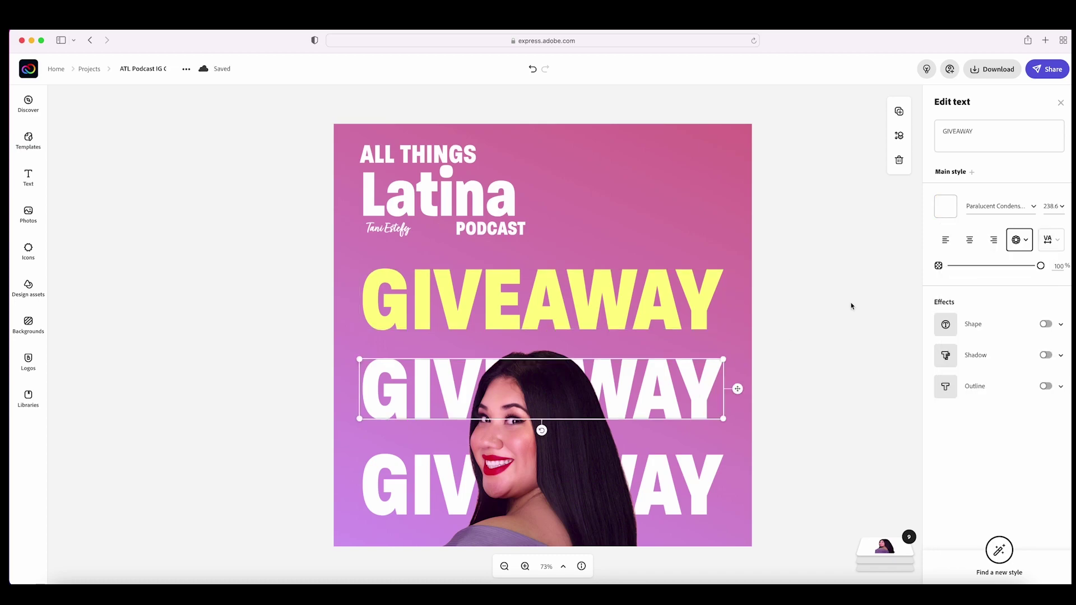
click(946, 209)
click(1010, 258)
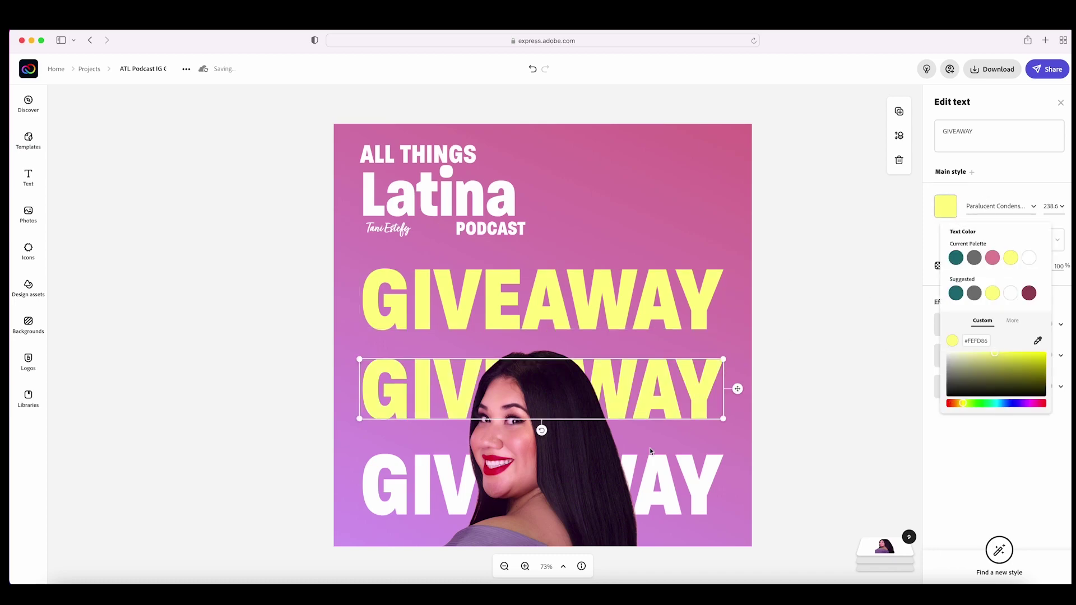
click(674, 478)
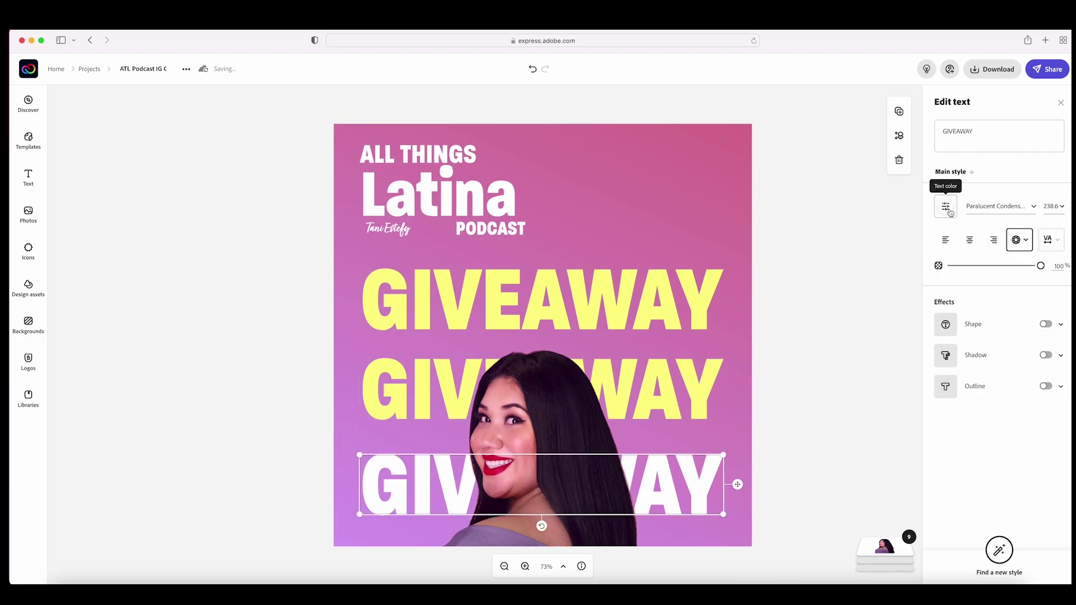
click(945, 207)
click(1010, 258)
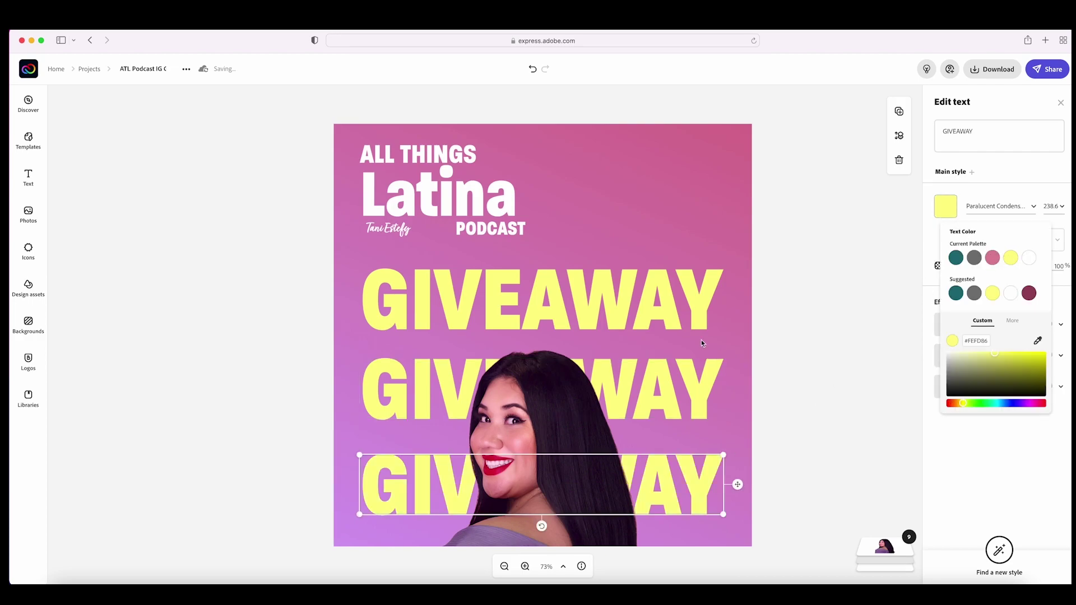
click(698, 367)
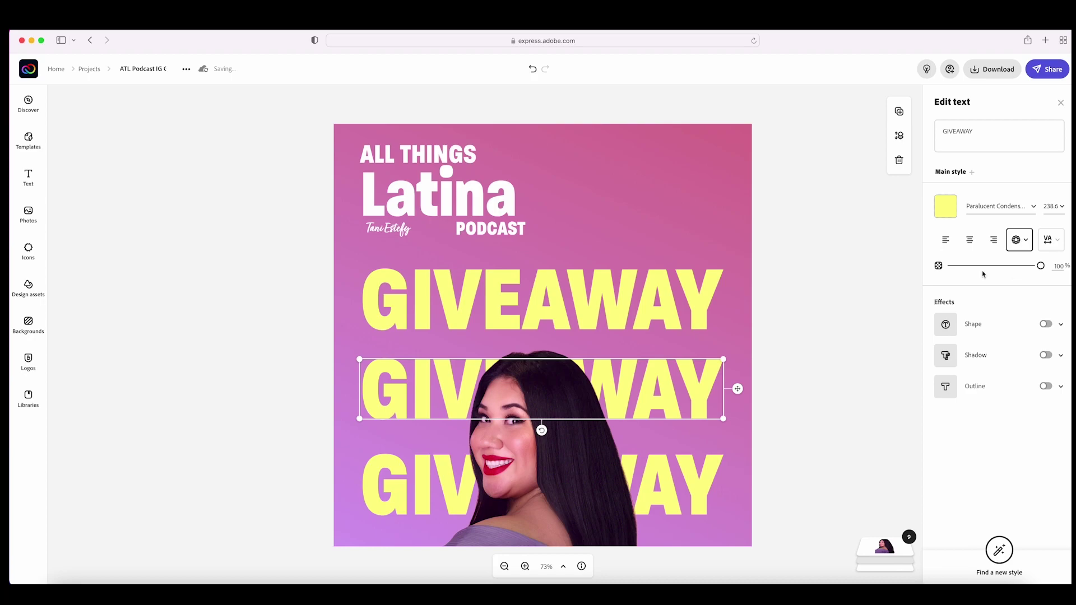
Step: Lower the second GIVEAWAY line's opacity and set the third to about 50%
drag(1039, 266, 1001, 269)
click(698, 500)
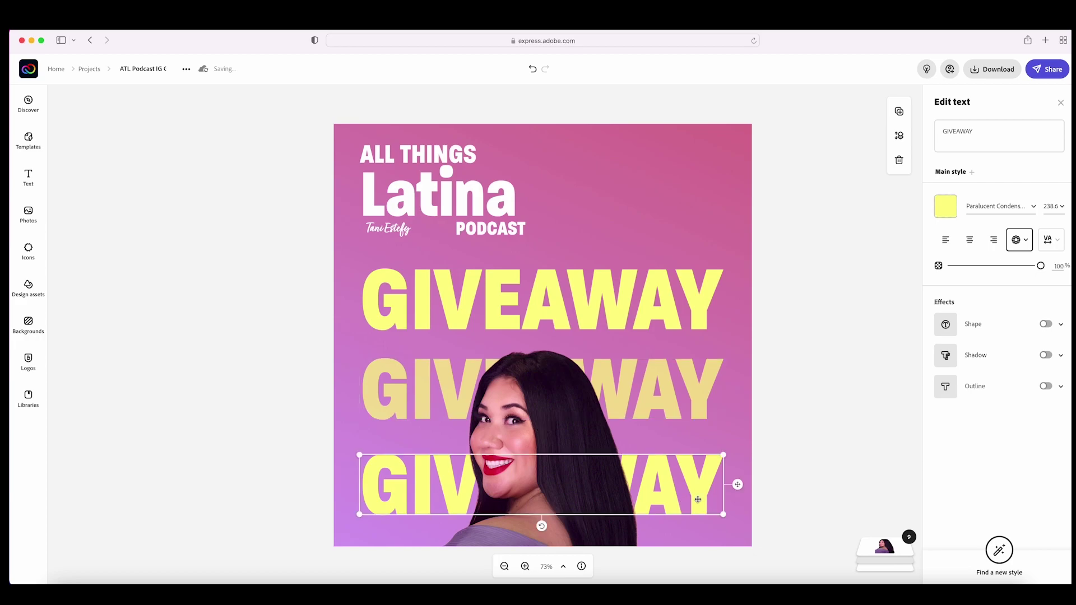
drag(1039, 267, 994, 269)
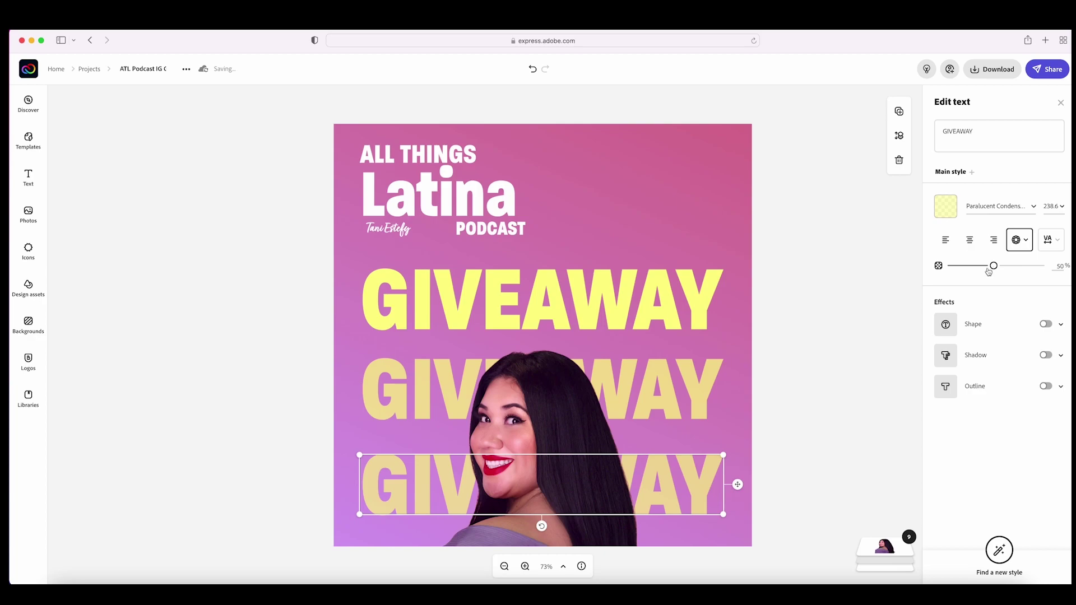
click(463, 241)
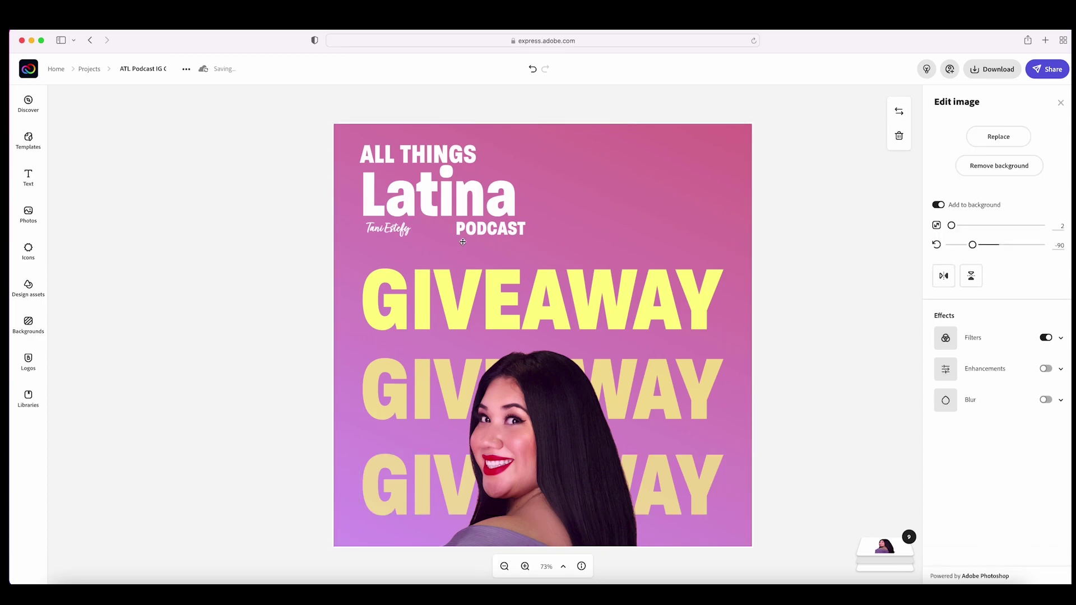
Step: Copy PODCAST into a top-right heading reading 'LATINA OWNED BUSINESSES / GIFT BOX', enlarged to three lines
click(476, 232)
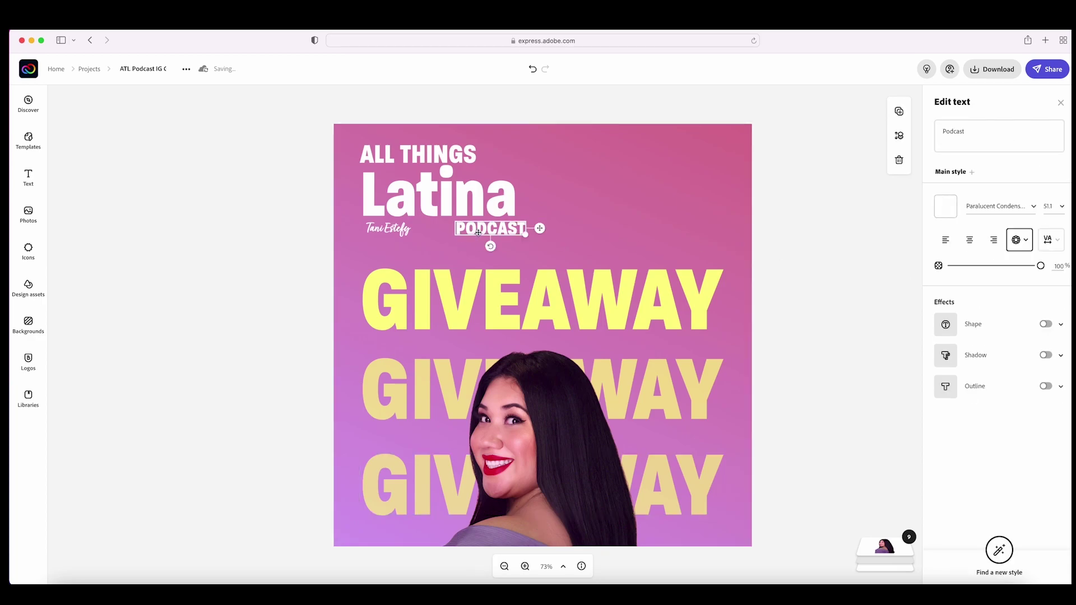
click(899, 111)
drag(525, 238, 672, 163)
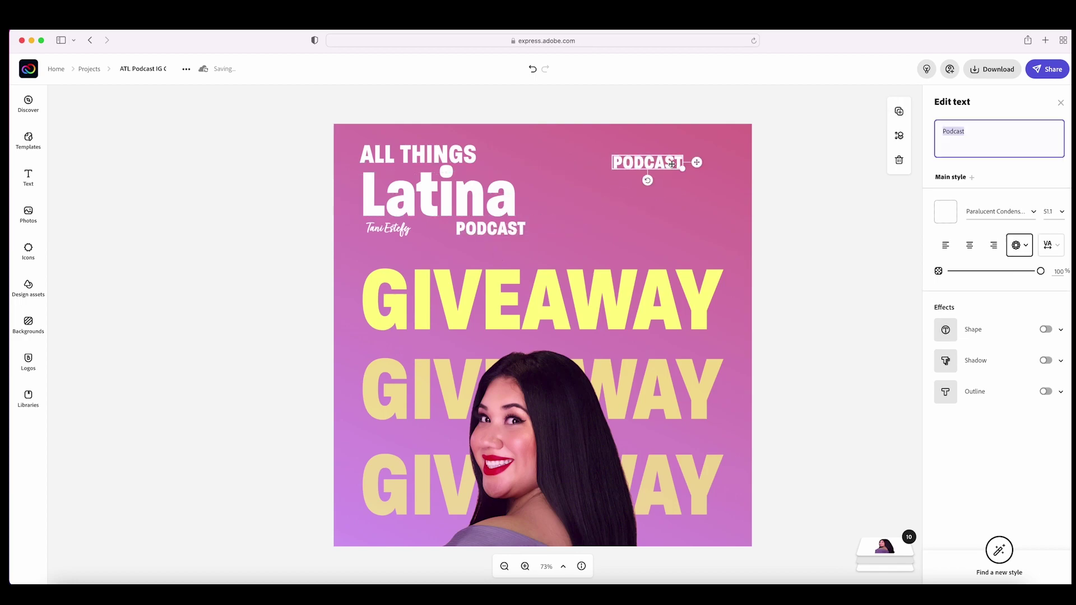
text(LA)
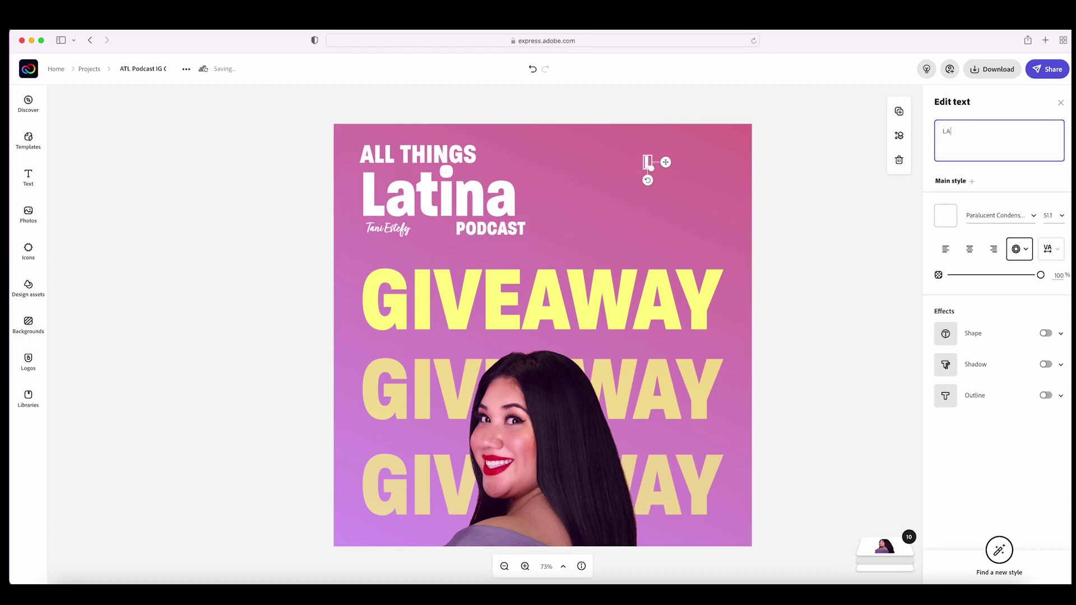
text(TINA OWNE)
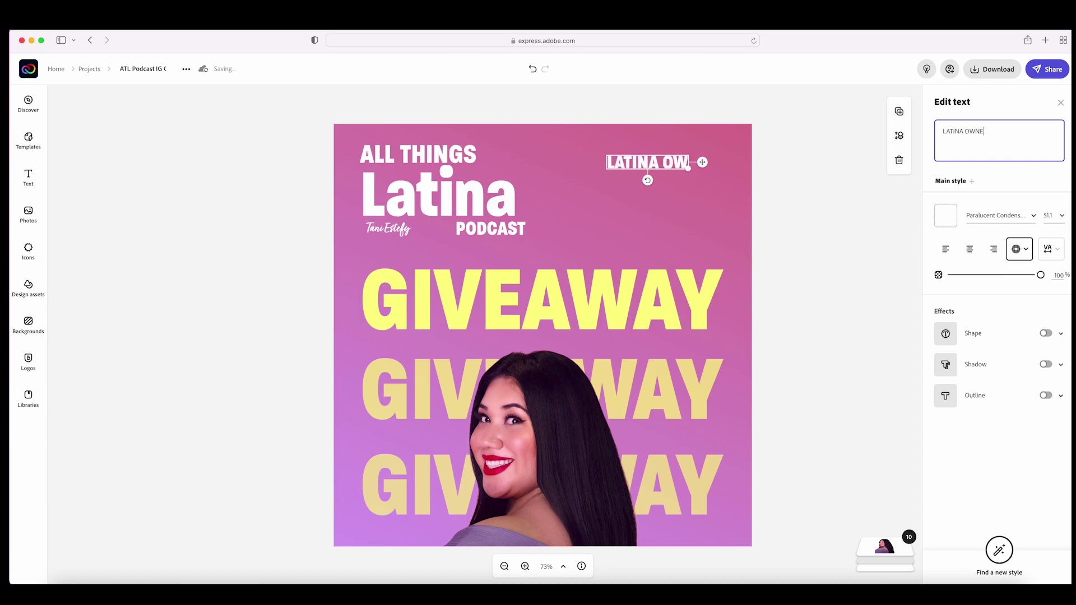
text(D BUS)
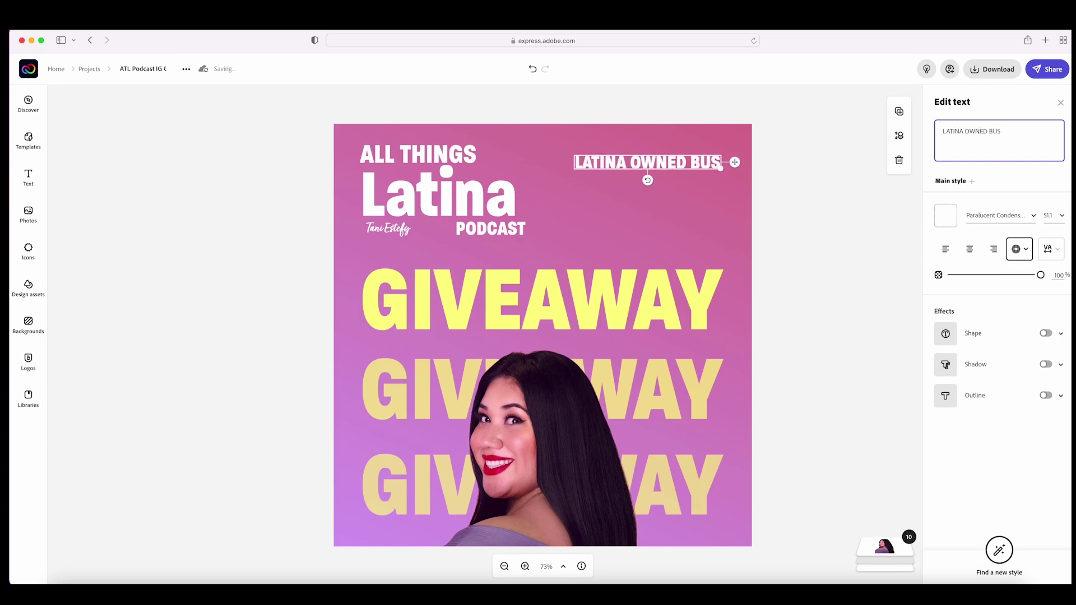
text(INESSES)
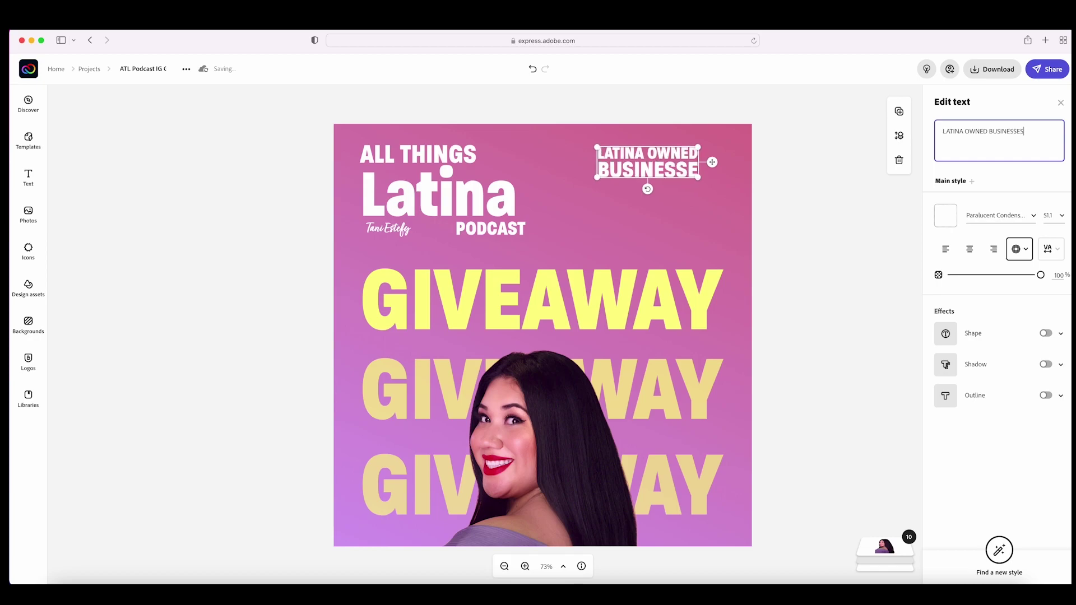
key(Return)
text(GIFT)
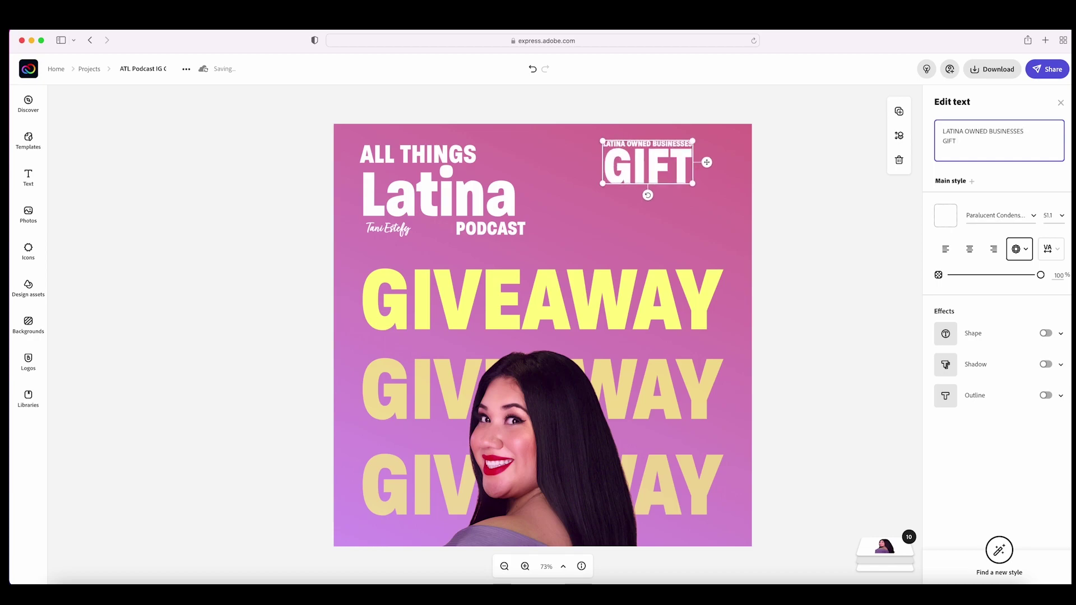
text( BOX)
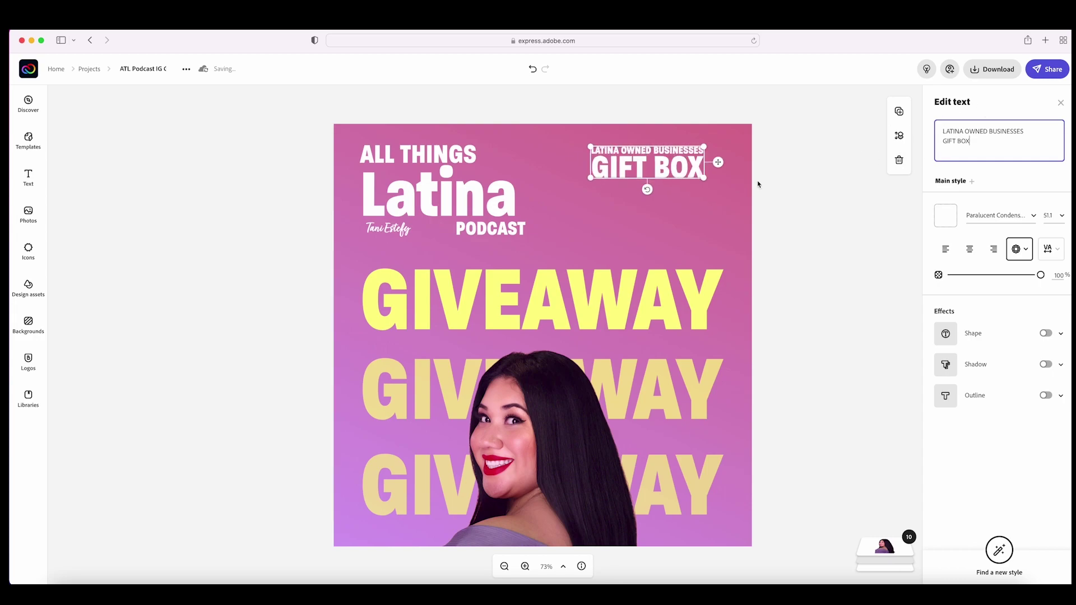
drag(700, 177, 709, 215)
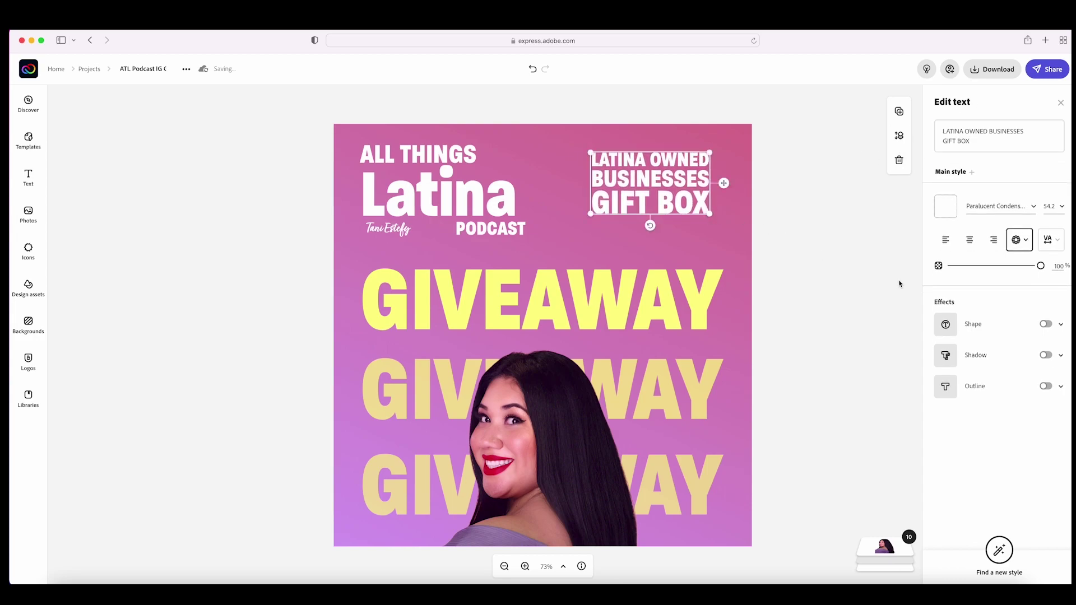
Step: Give the GIFT BOX heading a purple (#BC18D7) background shape and enlarge it to 68.9
click(1045, 325)
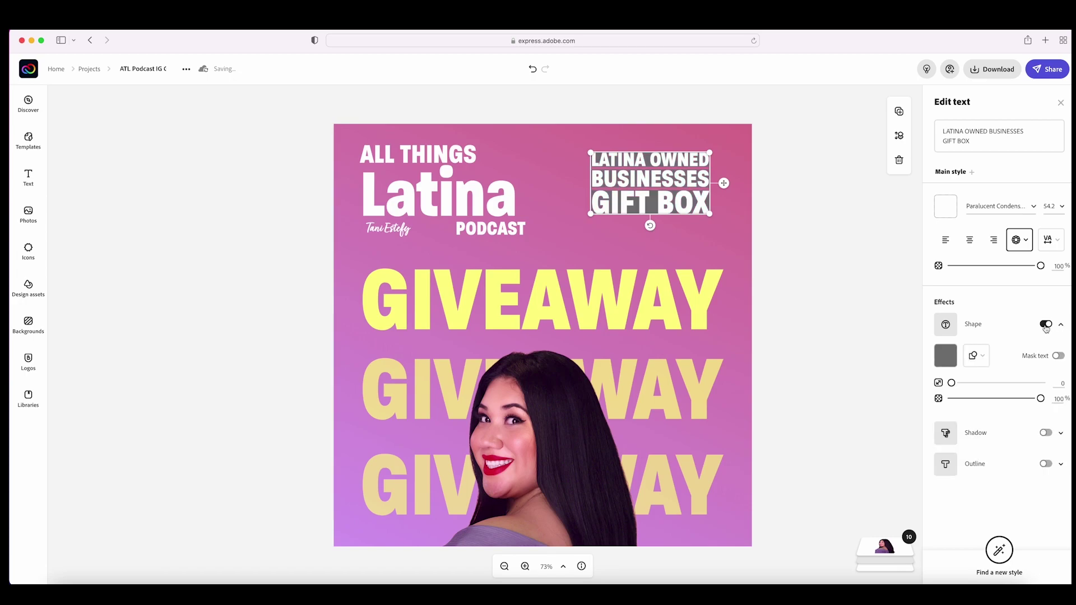
click(945, 355)
drag(966, 317, 1028, 315)
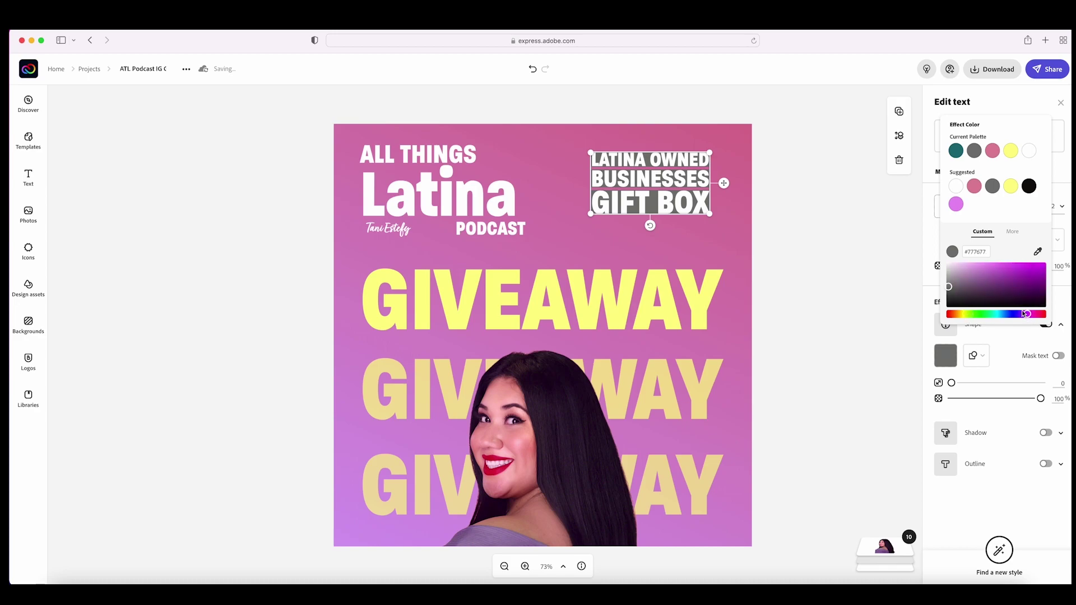
drag(948, 288, 1043, 271)
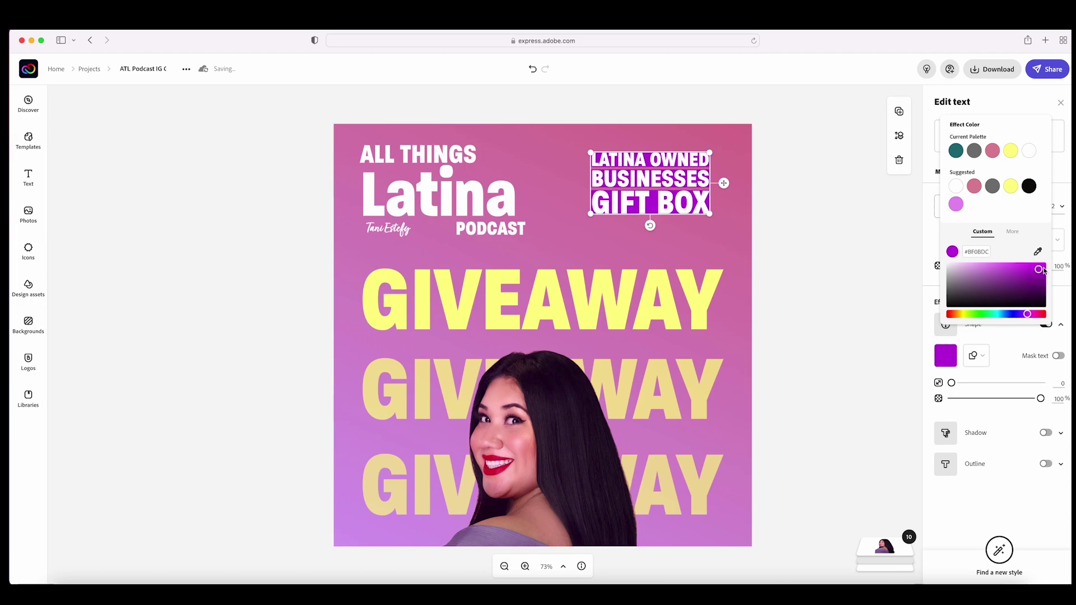
click(726, 239)
click(704, 208)
mouse_move(710, 213)
mouse_down()
mouse_move(733, 259)
mouse_move(742, 239)
mouse_move(695, 217)
mouse_up()
click(819, 267)
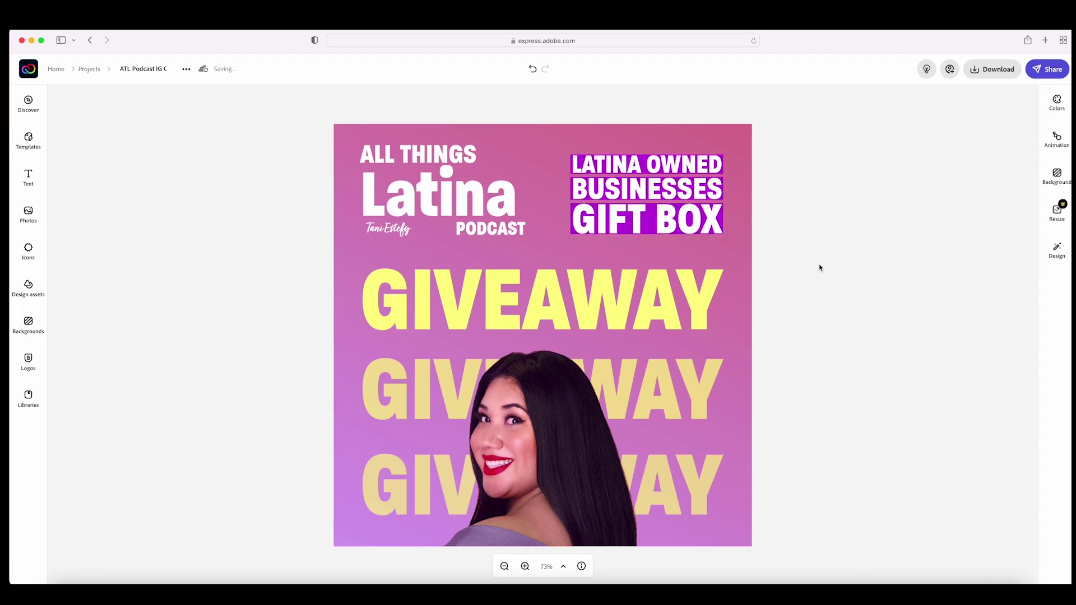
Step: Download the design as PNG and open ATL Podcast IG Giveaway.png in Preview
click(979, 71)
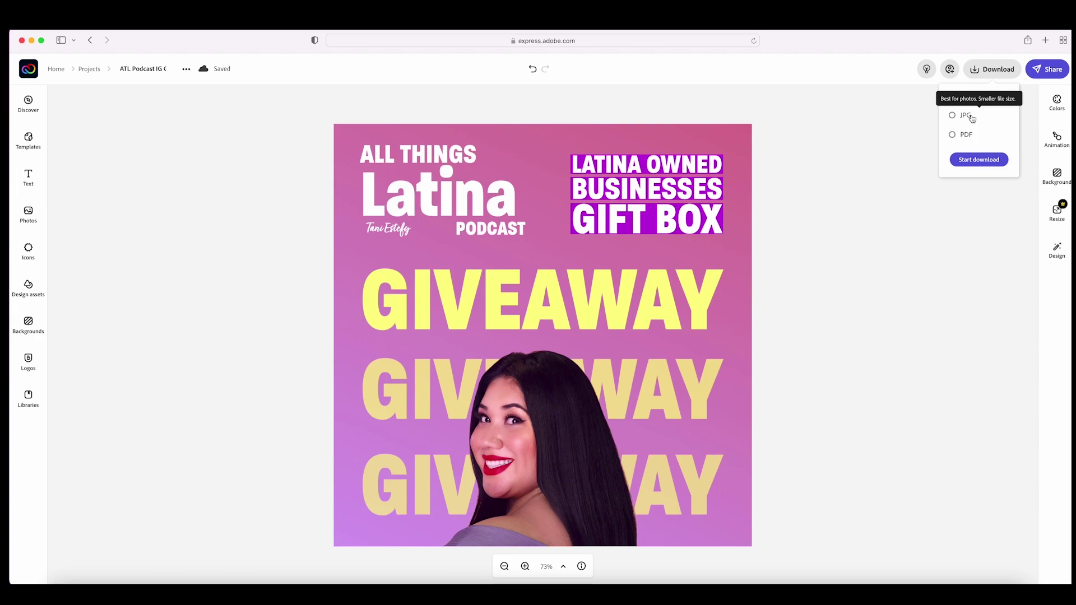
click(978, 160)
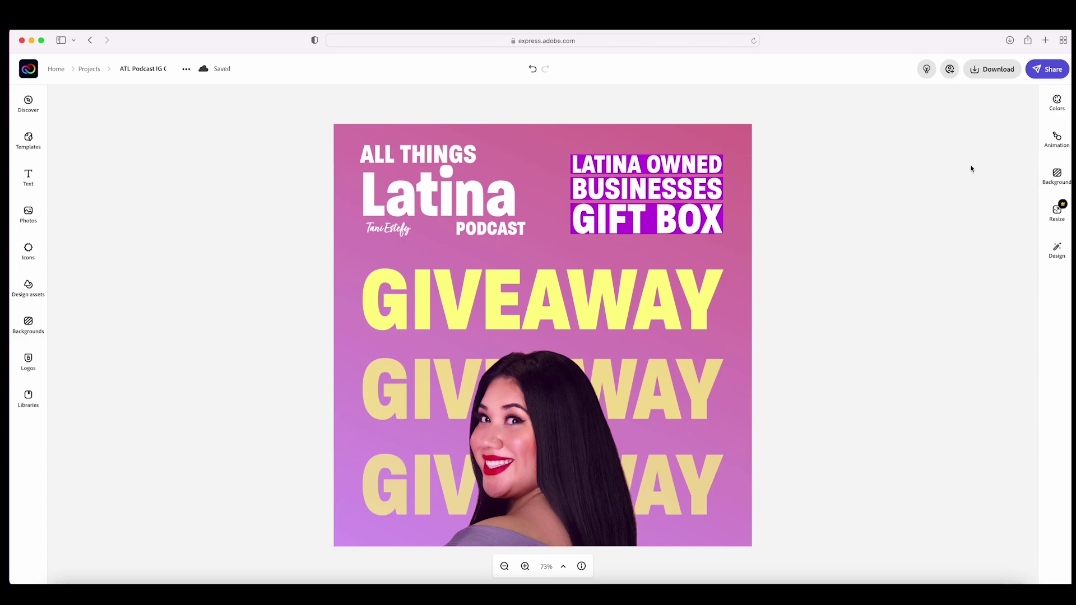
click(1009, 40)
double_click(989, 84)
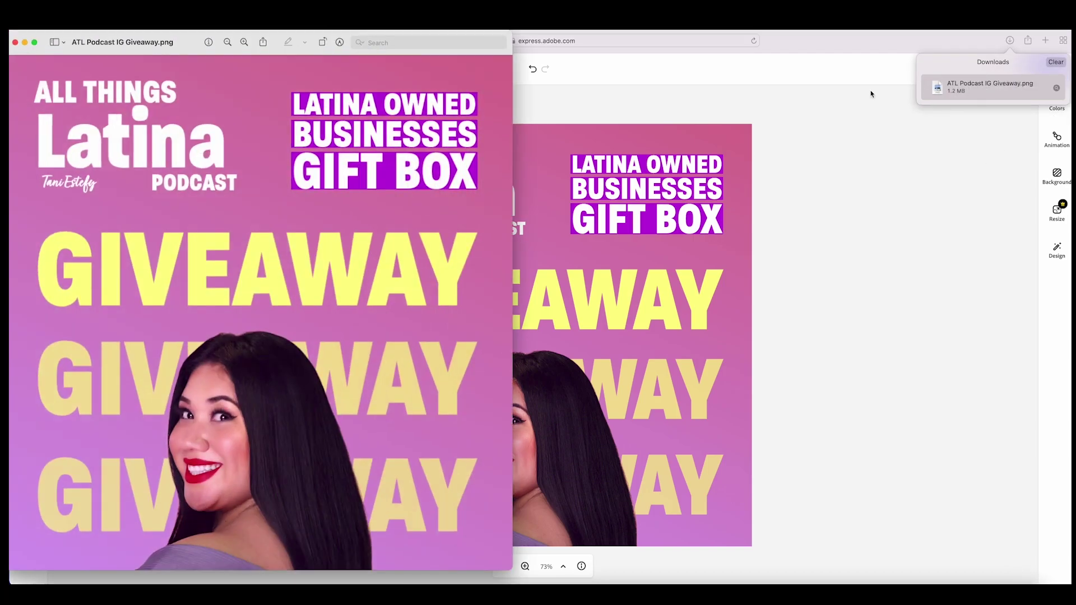
drag(306, 38, 567, 42)
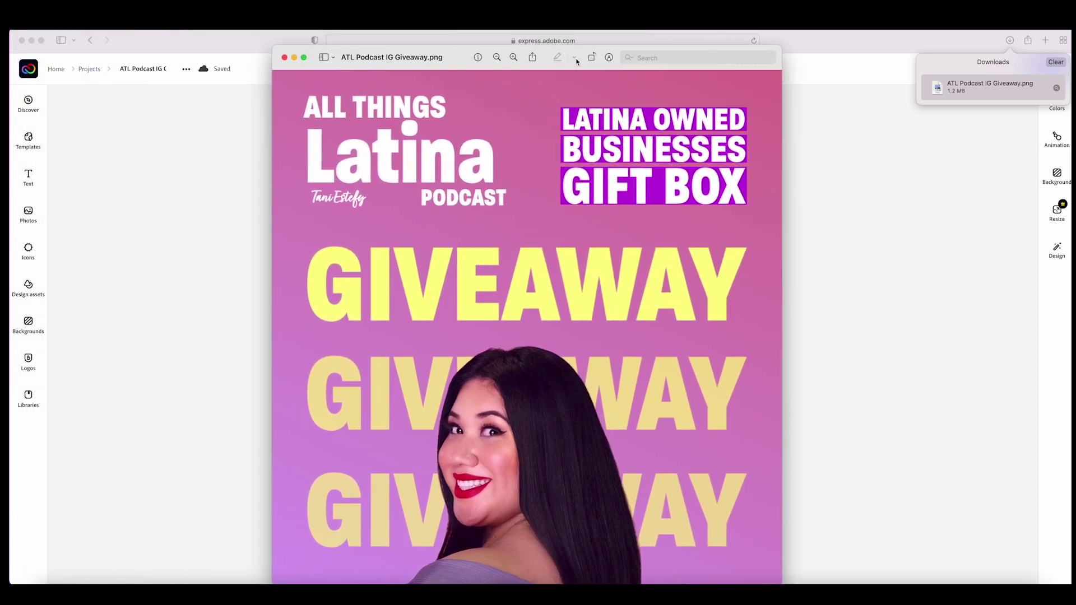